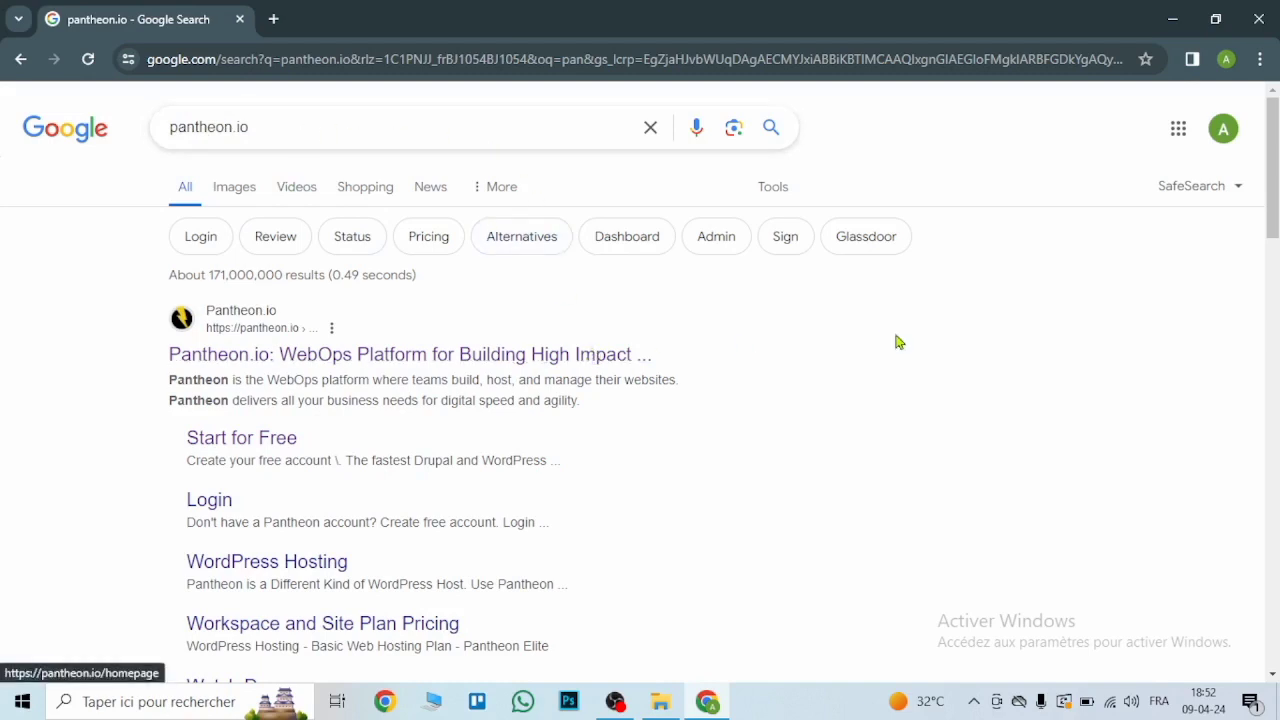
# Open the Pantheon website from the search results, accept all cookies, and sign up for a free account with Google.
pyautogui.click(313, 366)
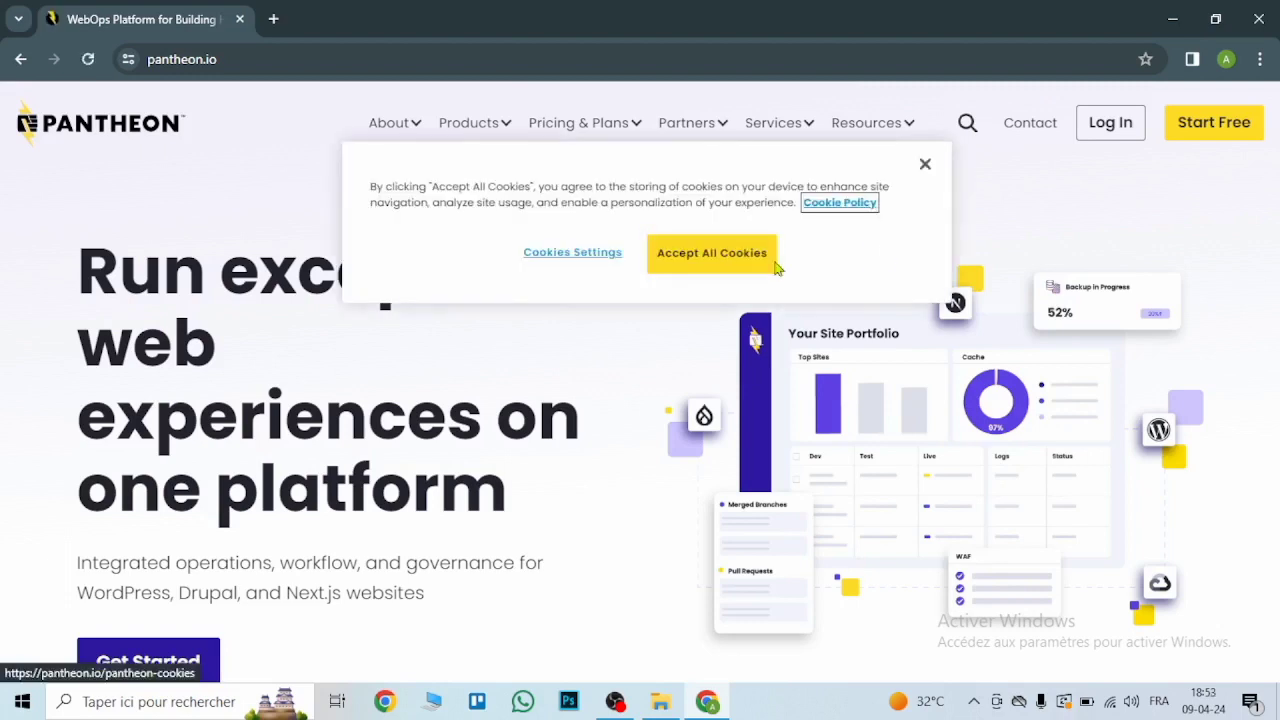
pyautogui.click(743, 266)
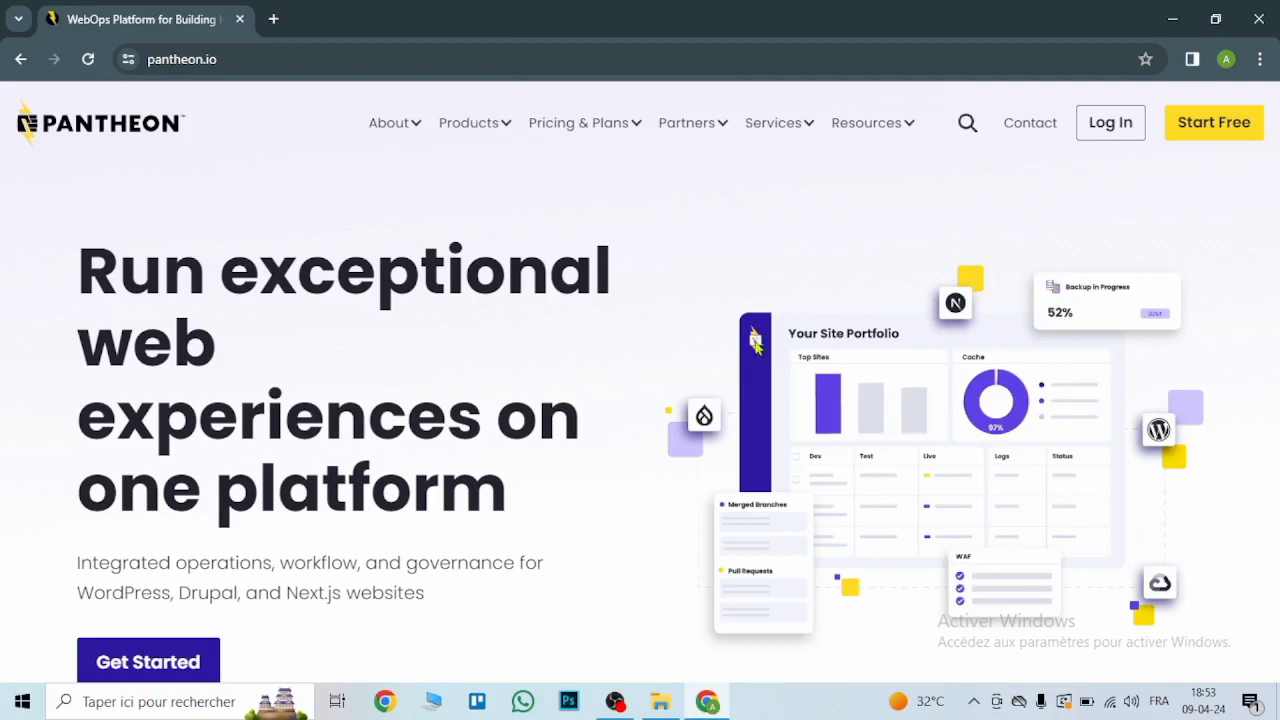
pyautogui.click(1227, 136)
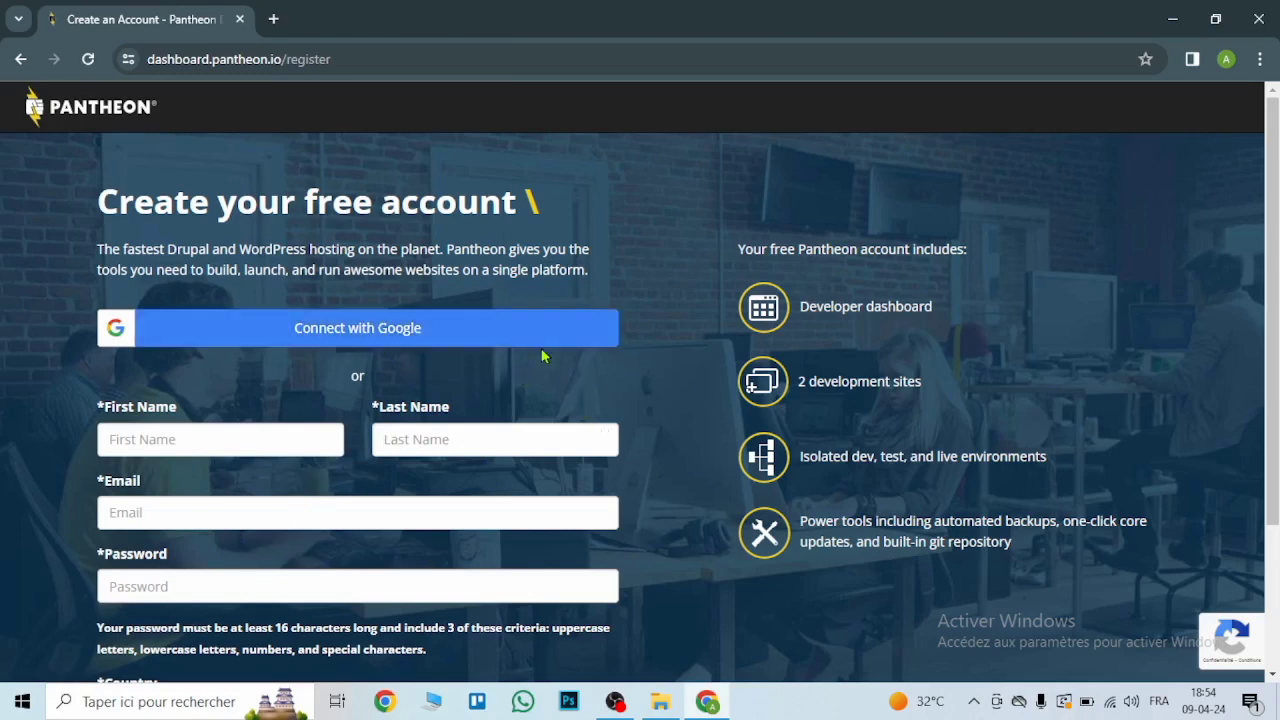
pyautogui.click(395, 341)
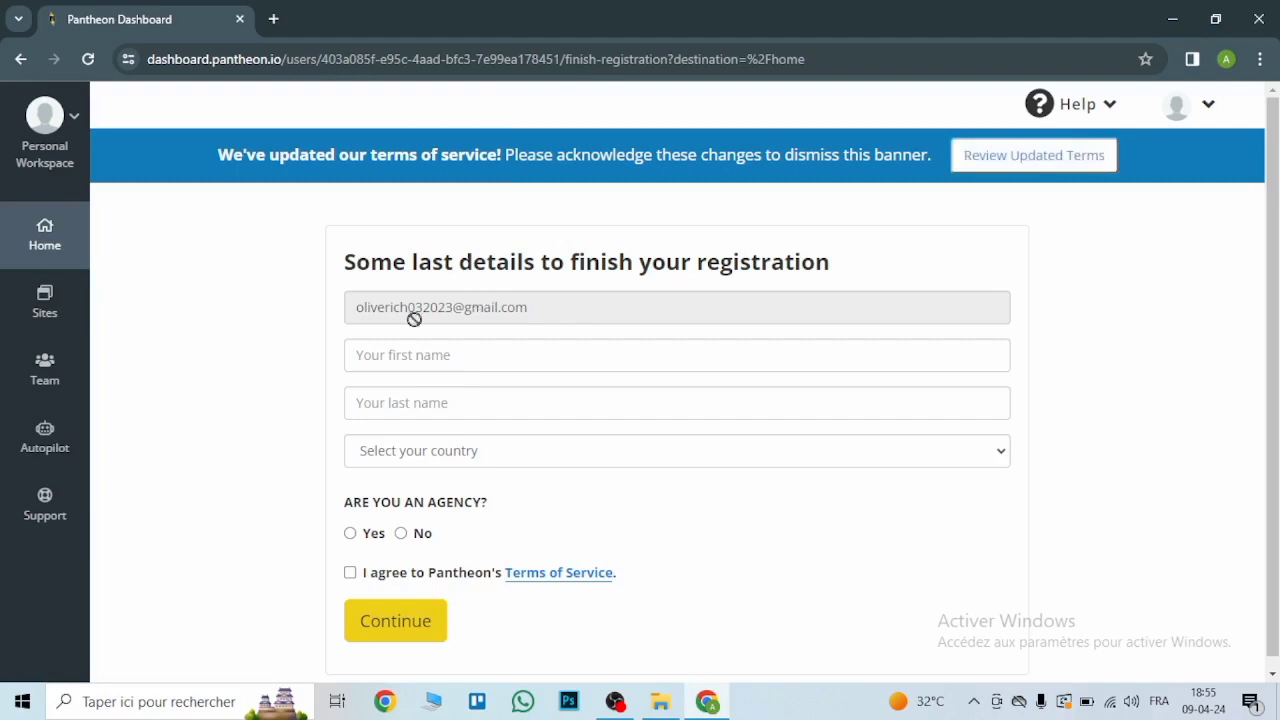
# Fill in the first name and last name in the registration details and choose Benin as the country.
pyautogui.click(445, 361)
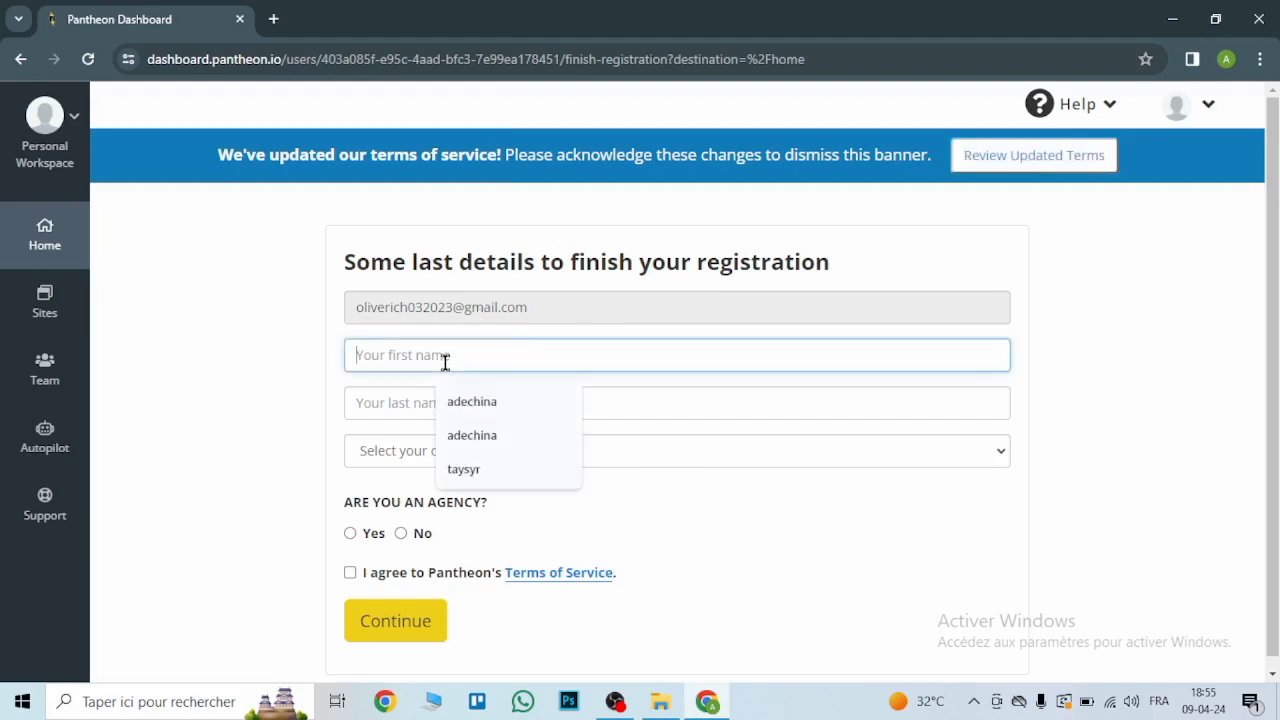
pyautogui.click(472, 401)
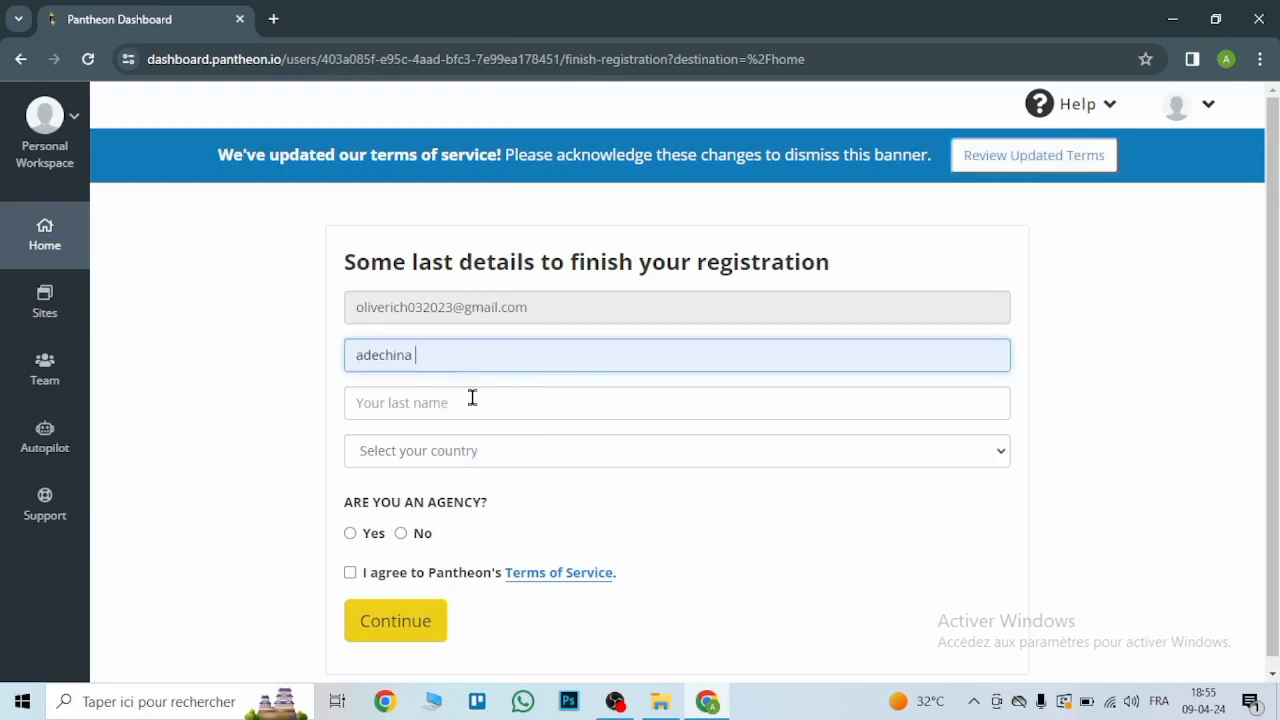
pyautogui.click(442, 406)
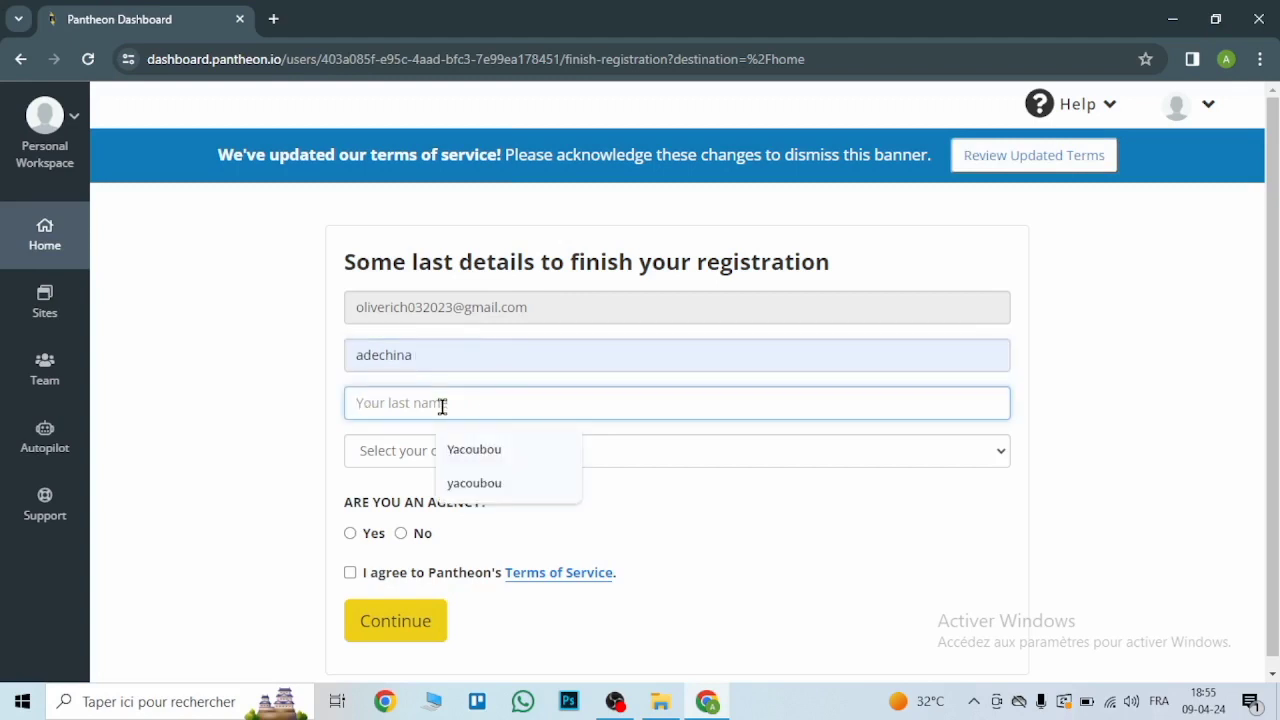
pyautogui.click(514, 451)
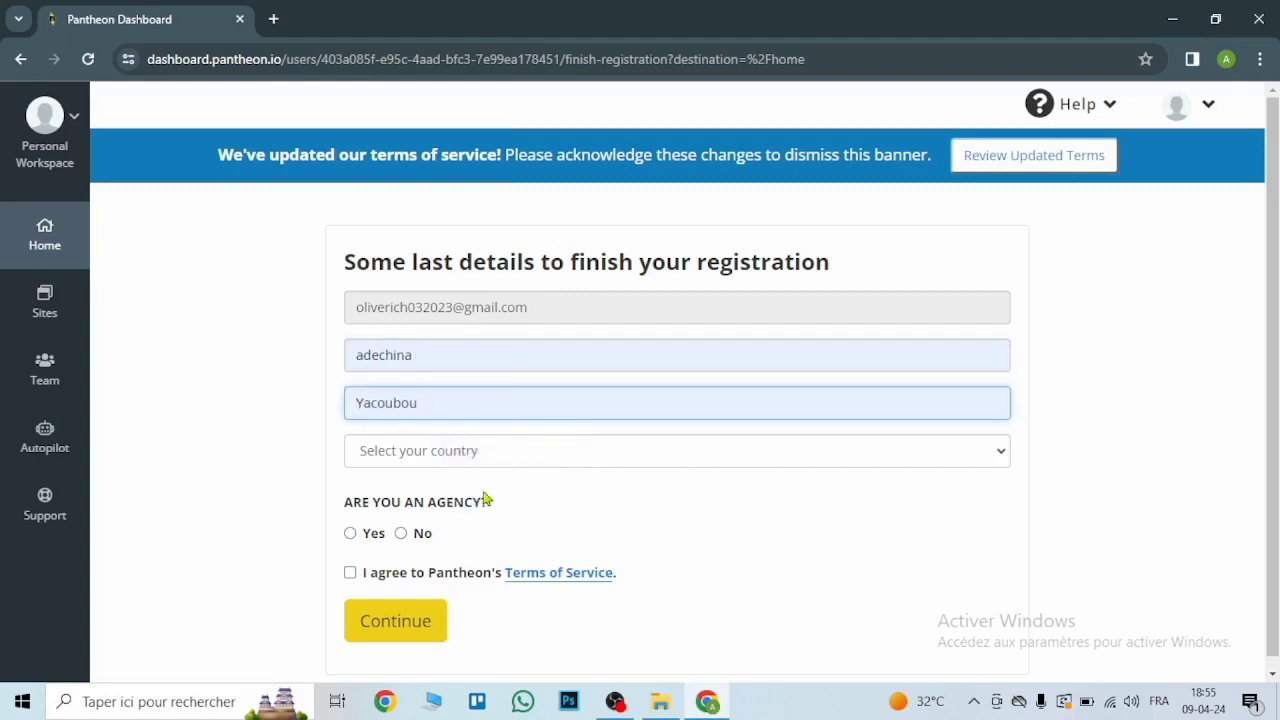
pyautogui.click(993, 451)
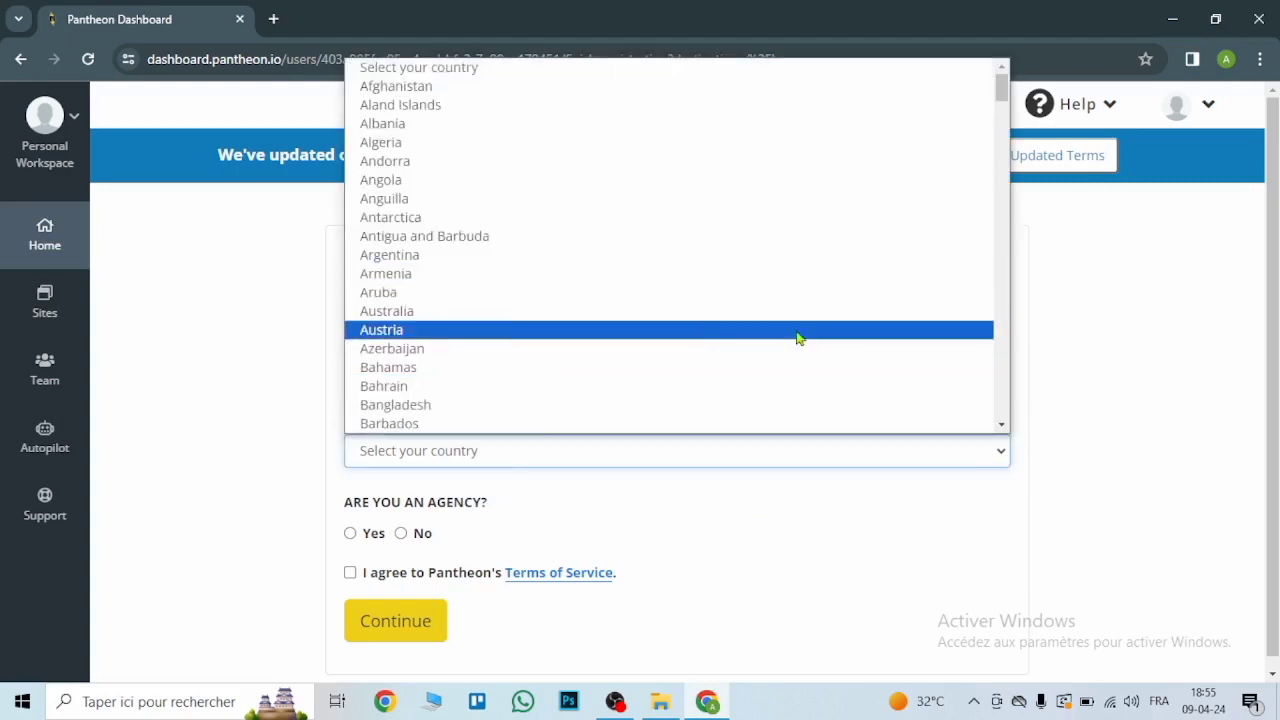
pyautogui.scroll(-2, 514, 400)
pyautogui.click(514, 400)
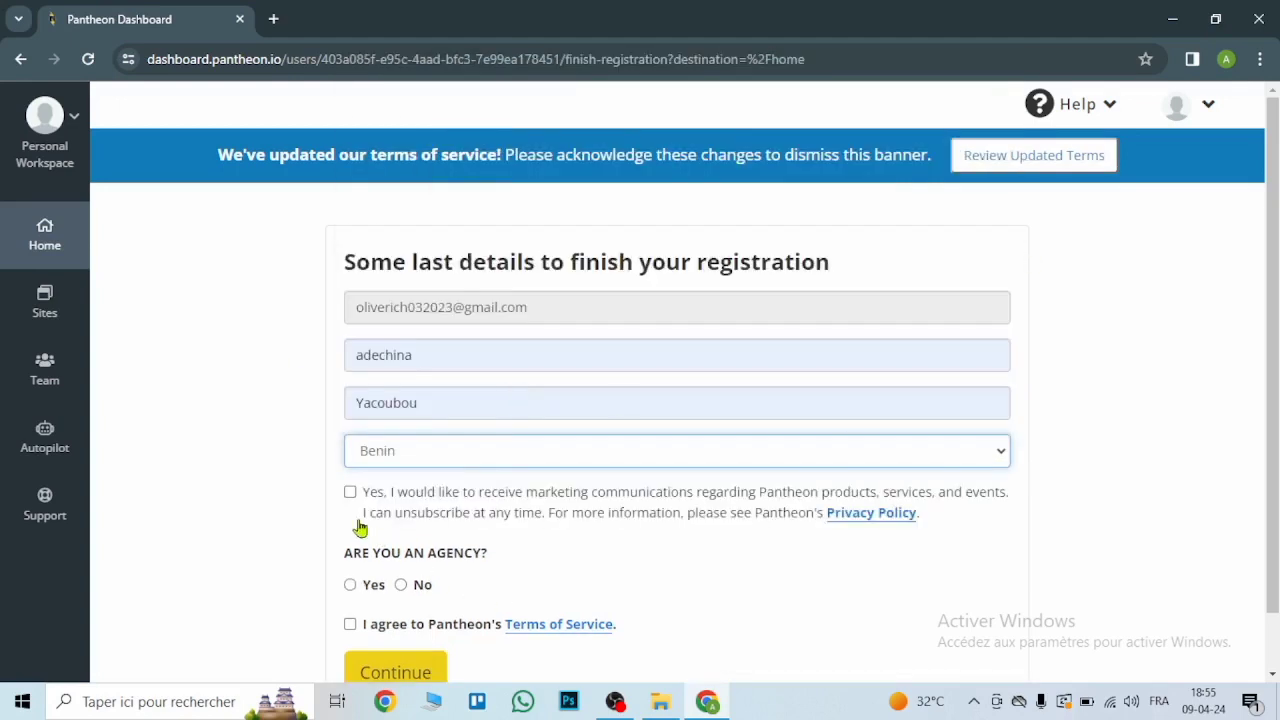
# Answer No to being an agency, agree to the Terms of Service, and submit the registration.
pyautogui.click(404, 587)
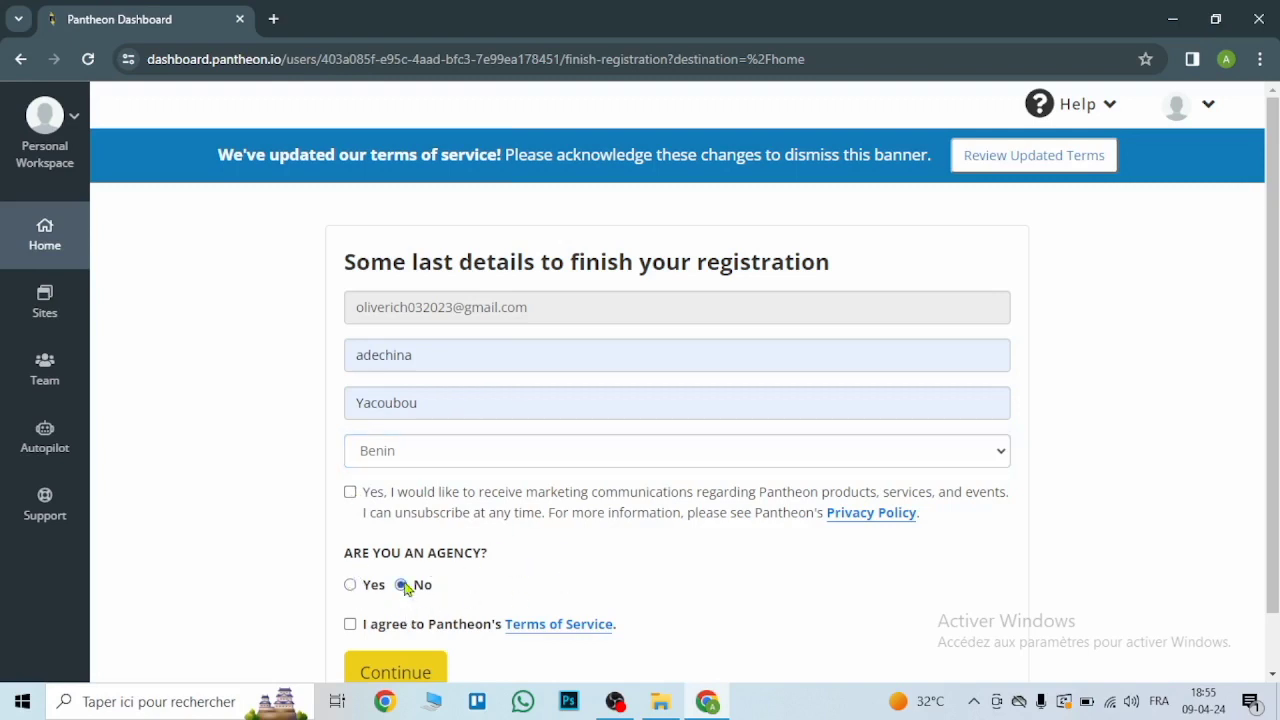
pyautogui.scroll(-1, 699, 525)
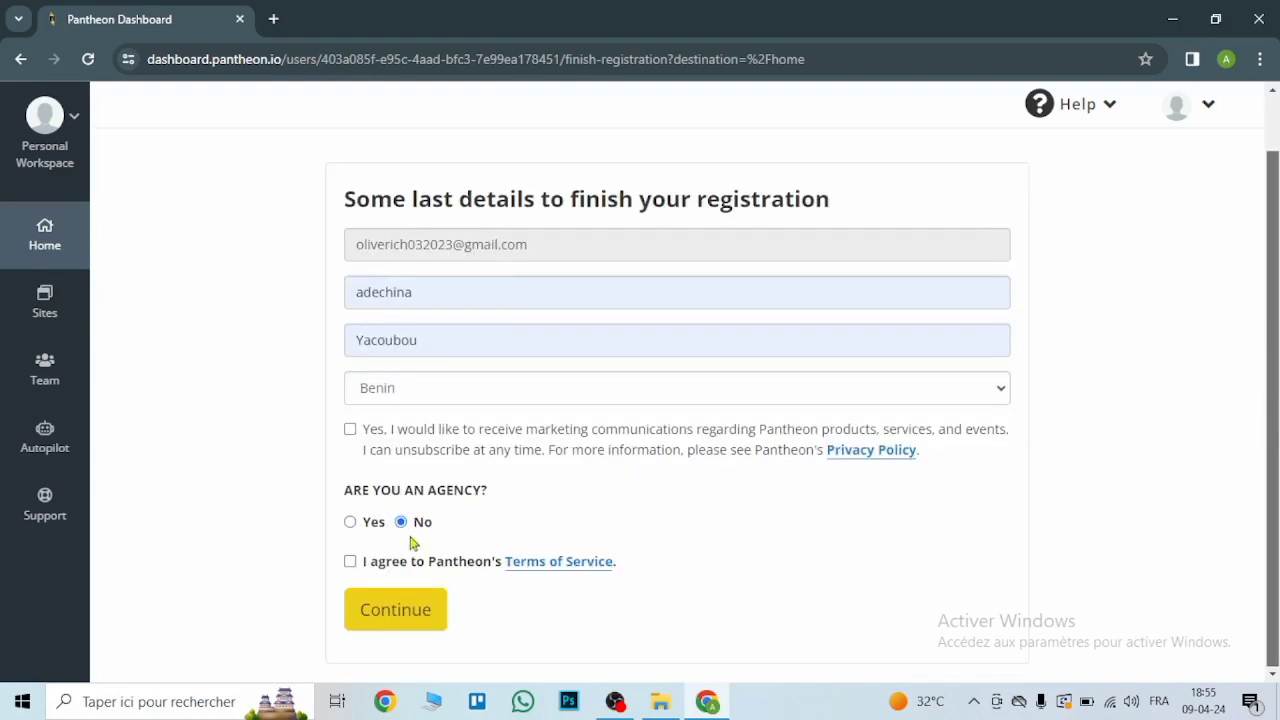
pyautogui.click(352, 563)
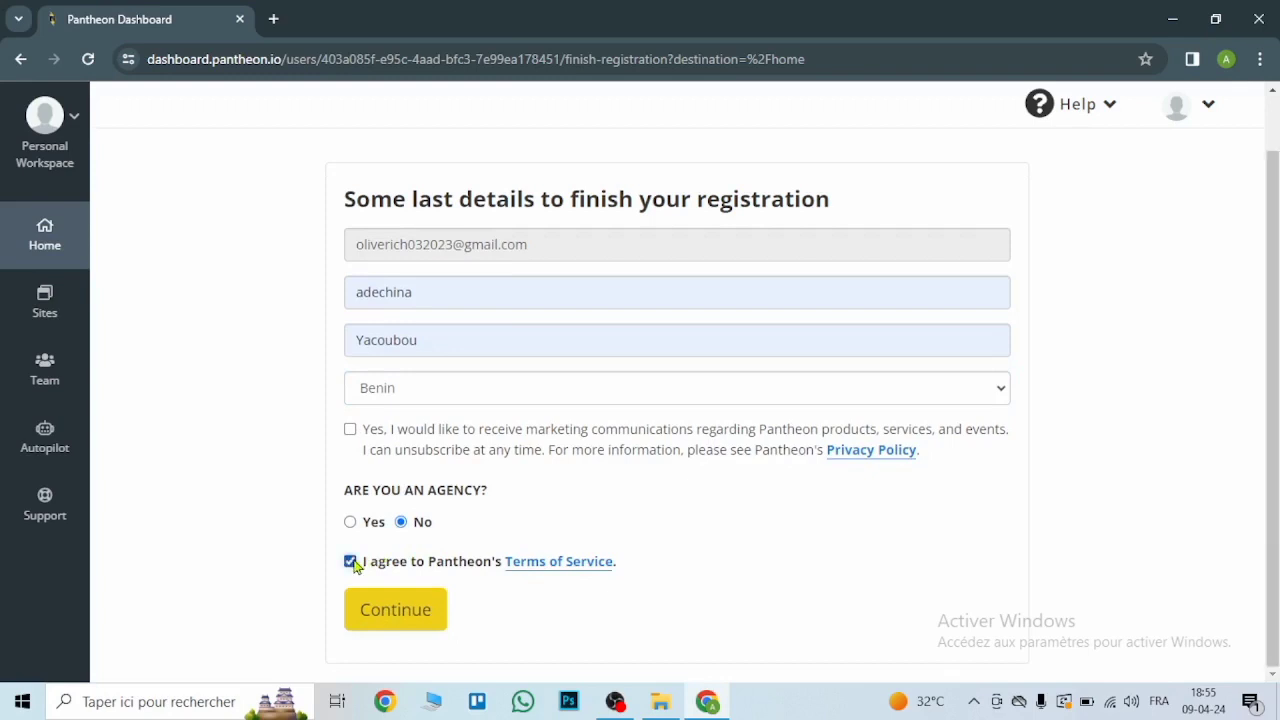
pyautogui.click(404, 612)
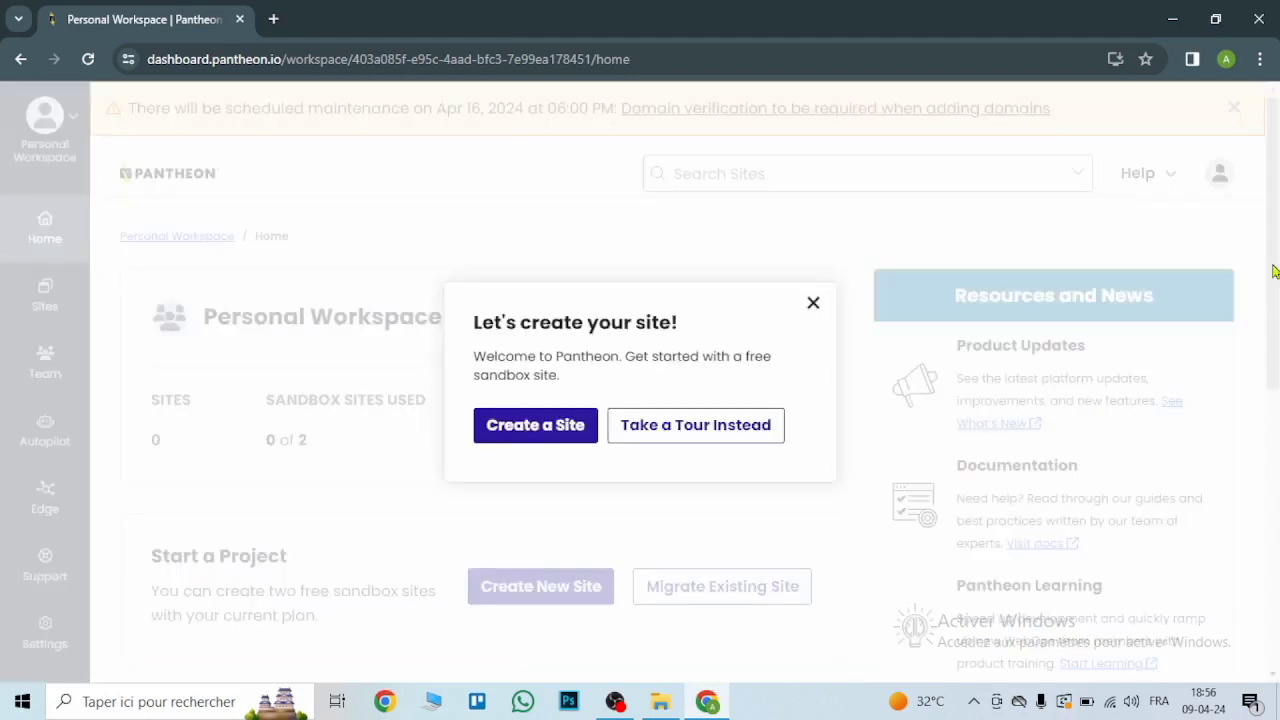
# Create a WordPress site named TUTOO hosted in the European Union region.
pyautogui.click(538, 428)
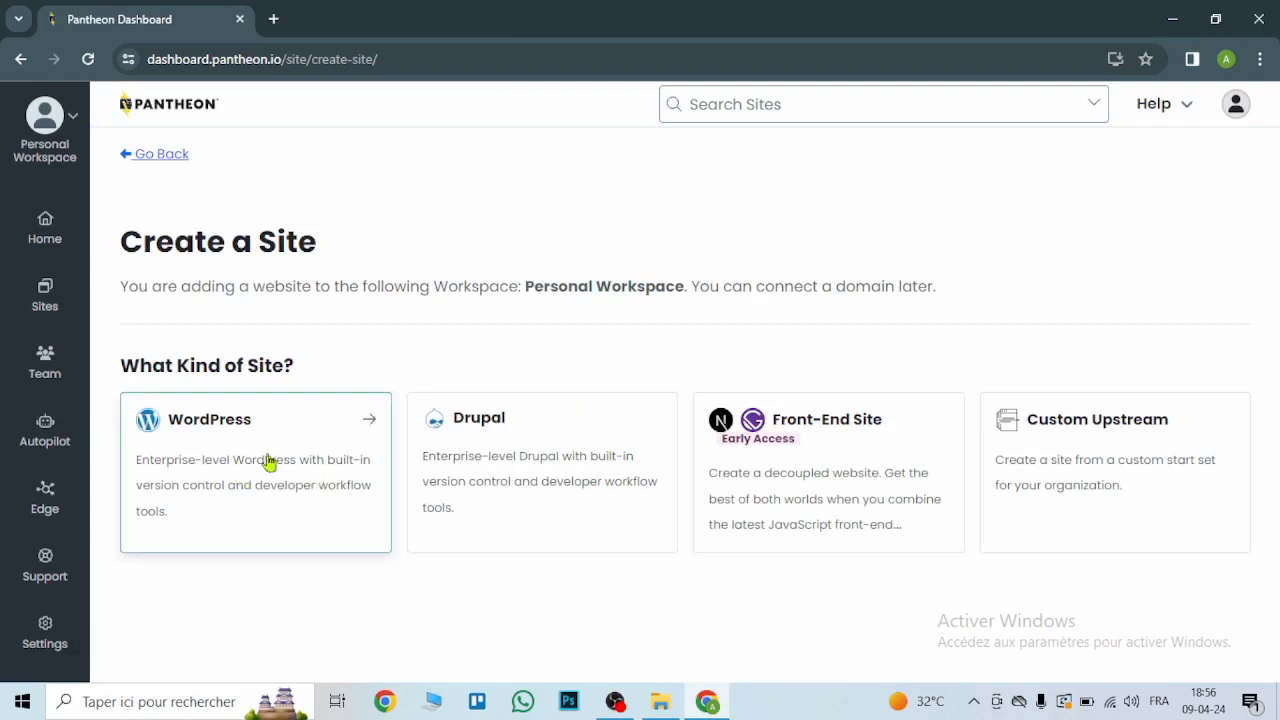
pyautogui.click(208, 463)
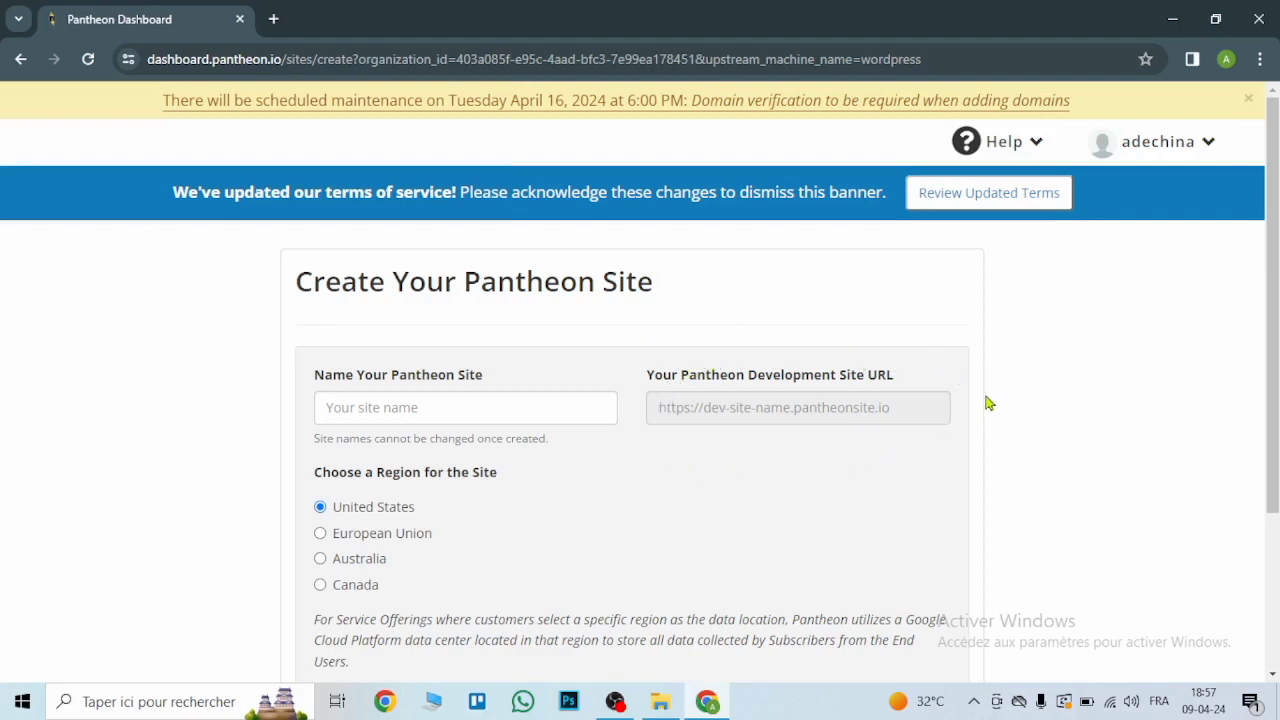
pyautogui.click(385, 409)
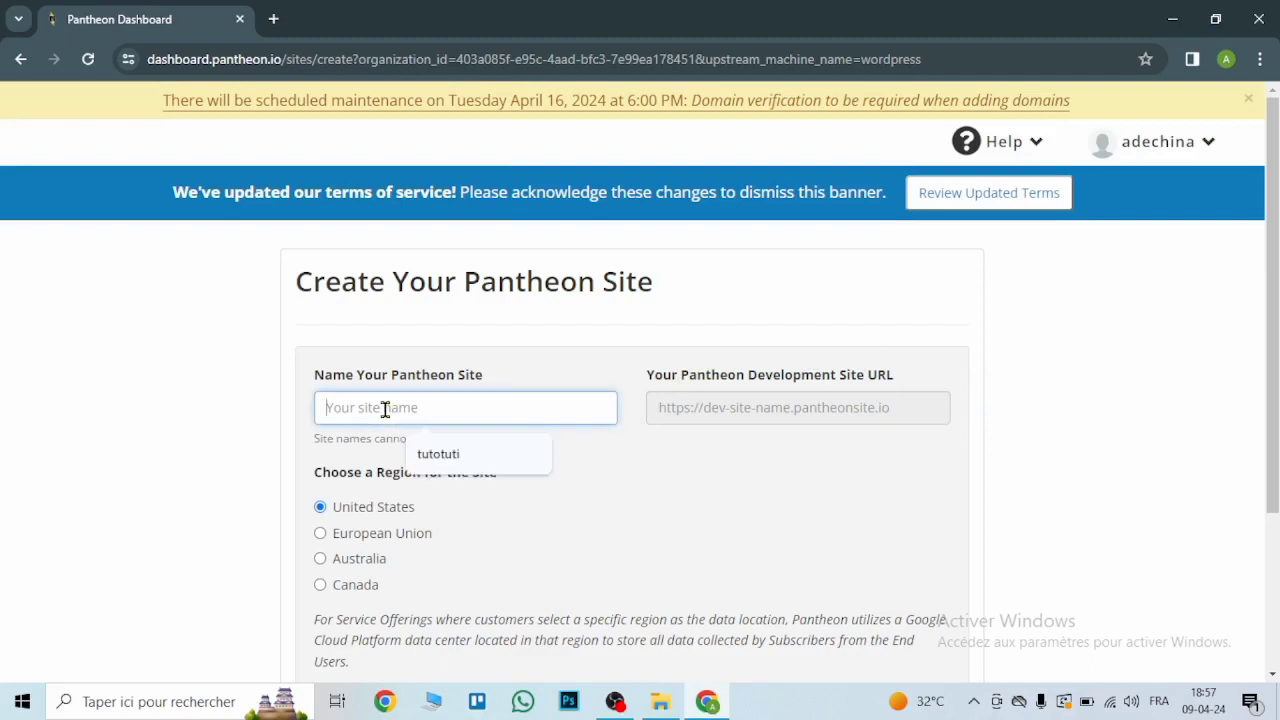
pyautogui.write('TUTOO')
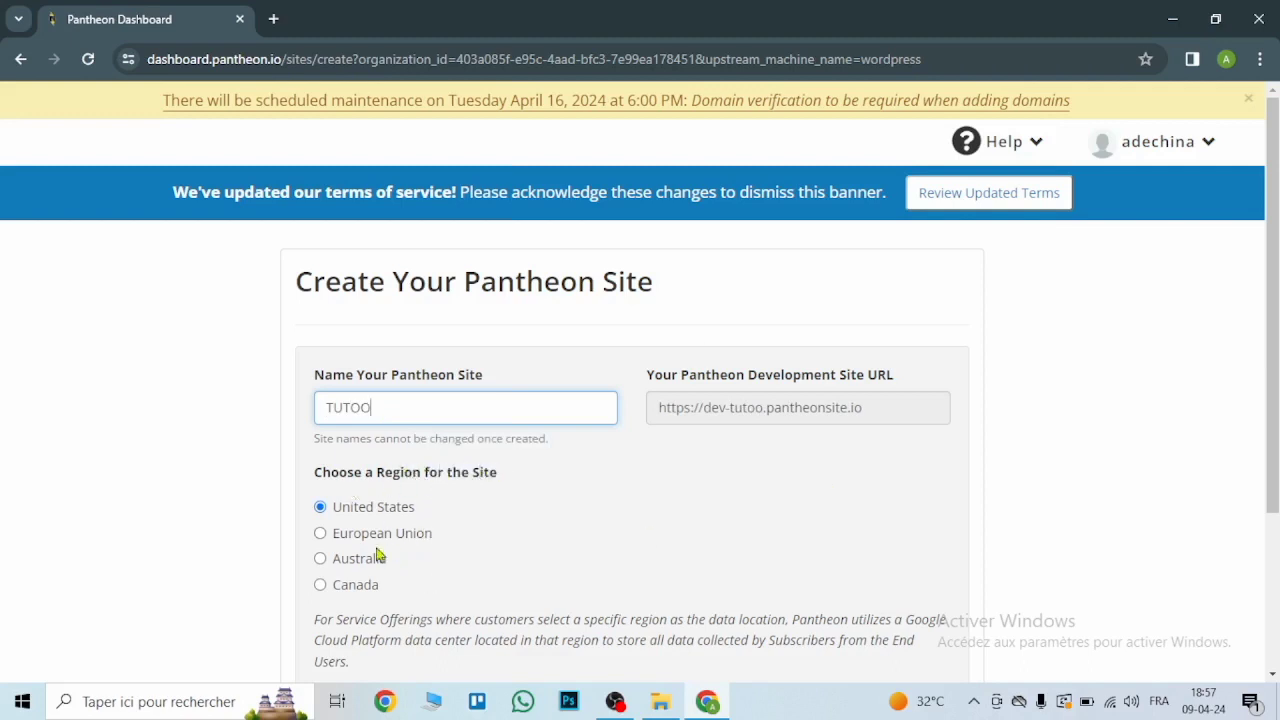
pyautogui.click(320, 535)
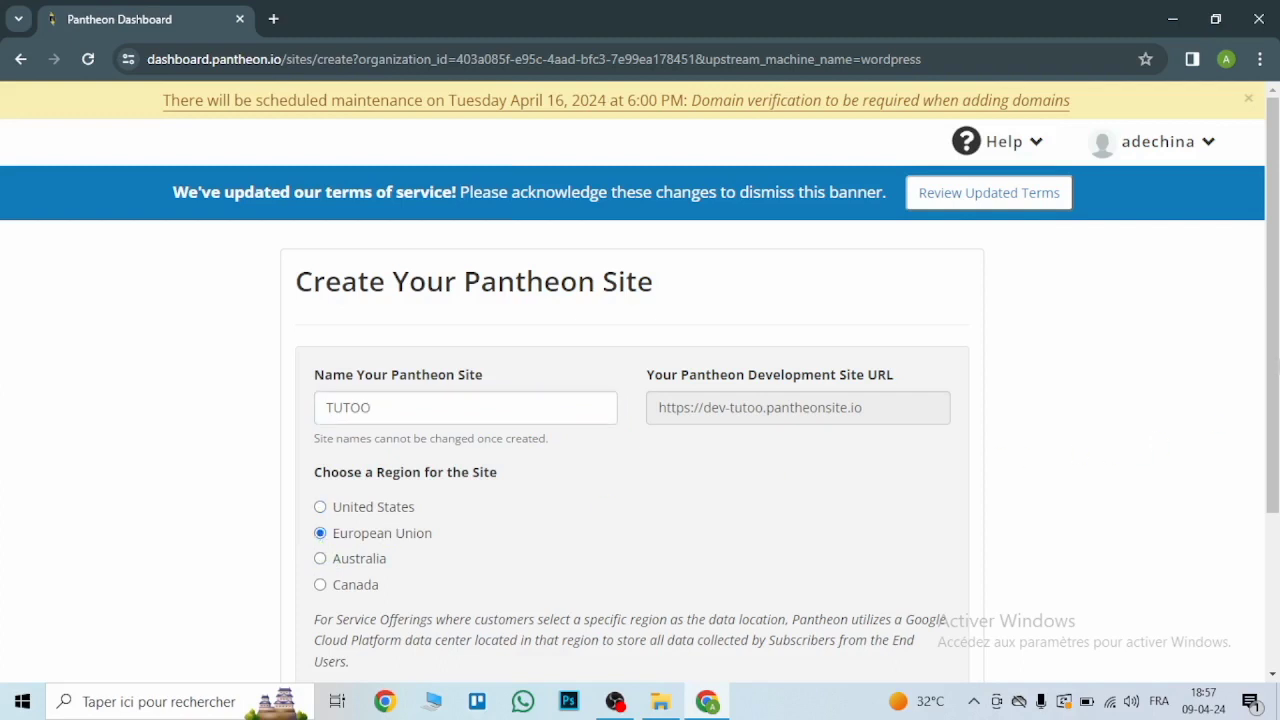
pyautogui.scroll(-2, 640, 400)
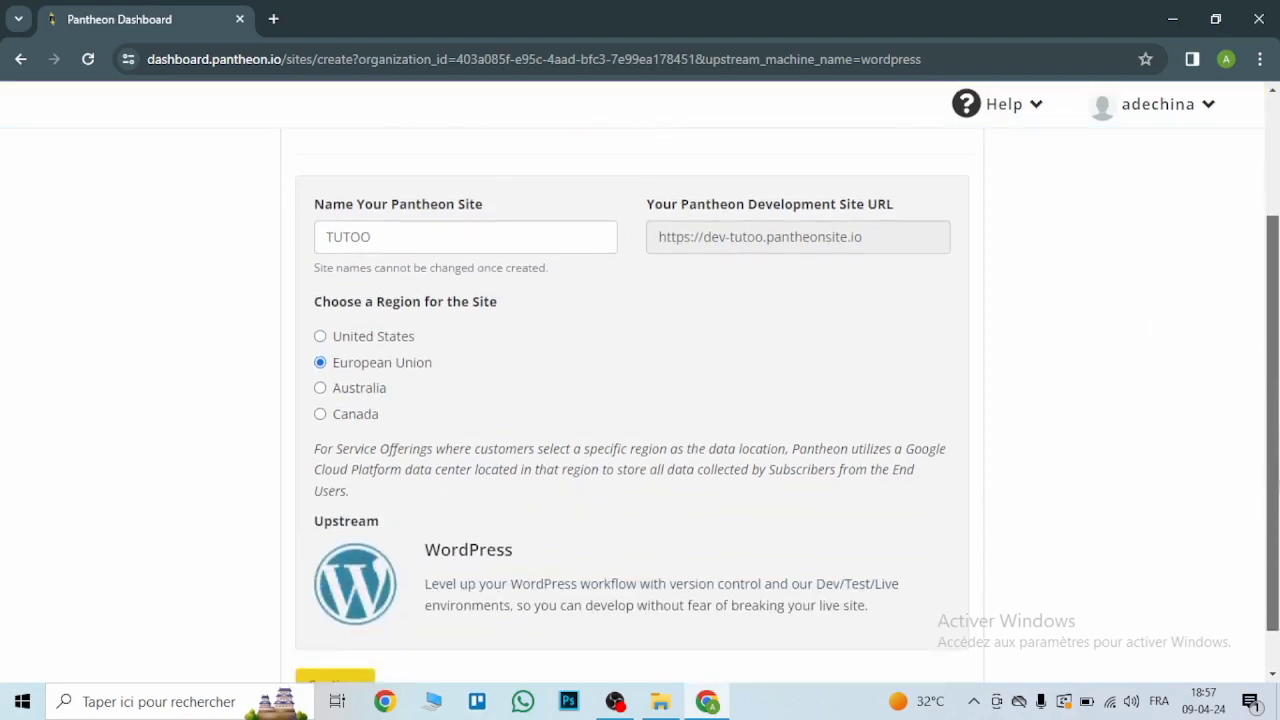
pyautogui.scroll(-1, 640, 400)
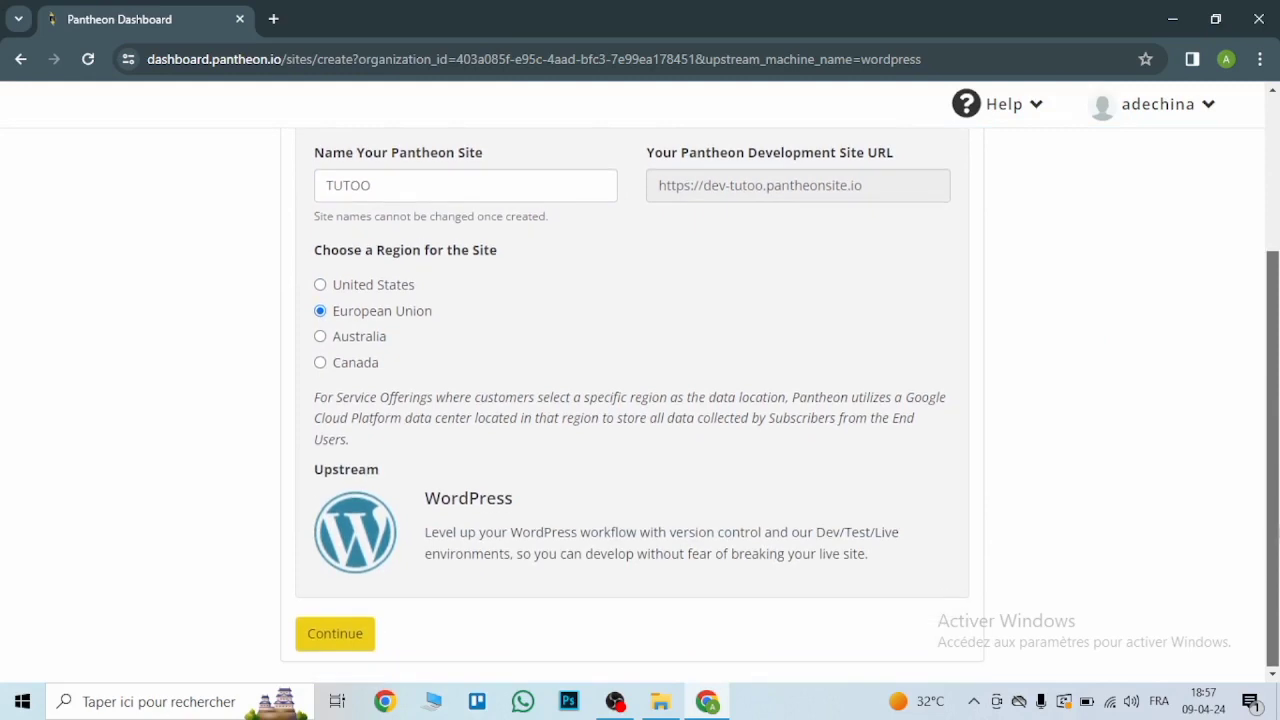
pyautogui.click(349, 638)
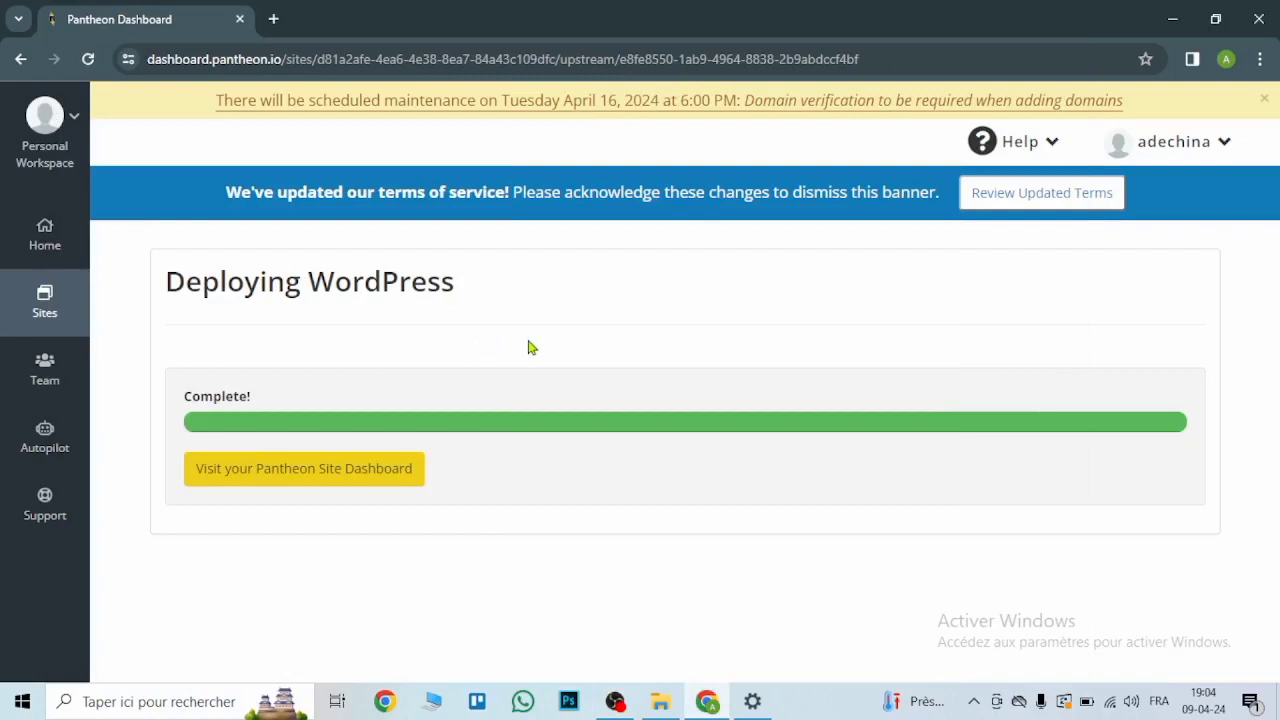
# Open the development site from the new site's dashboard and set the WordPress installation language to Français.
pyautogui.click(262, 488)
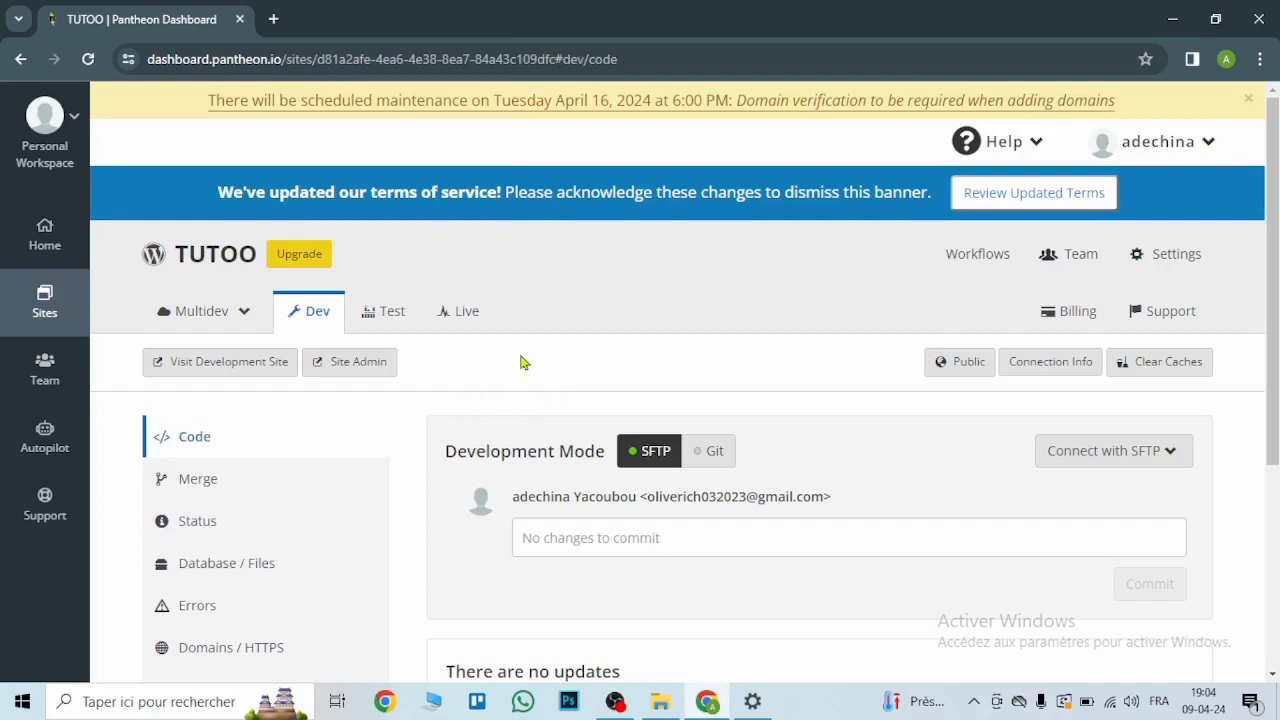
pyautogui.click(216, 368)
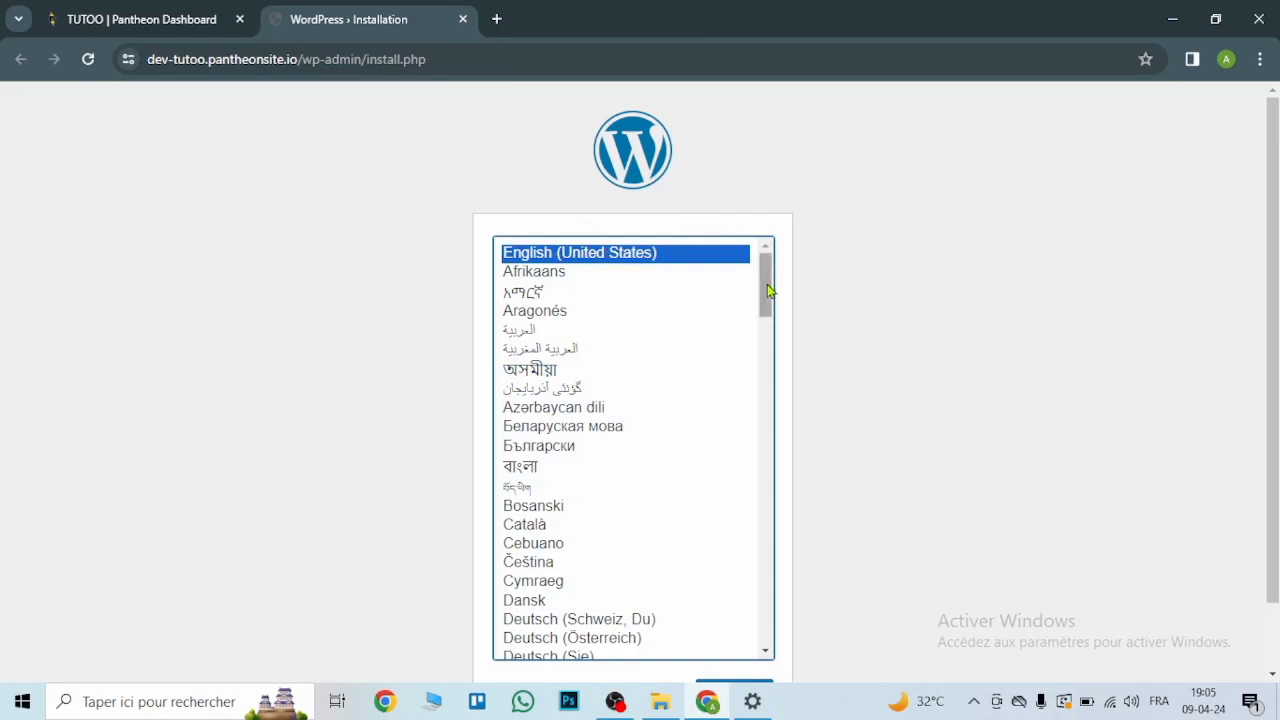
pyautogui.moveTo(768, 290); pyautogui.dragTo(777, 429)
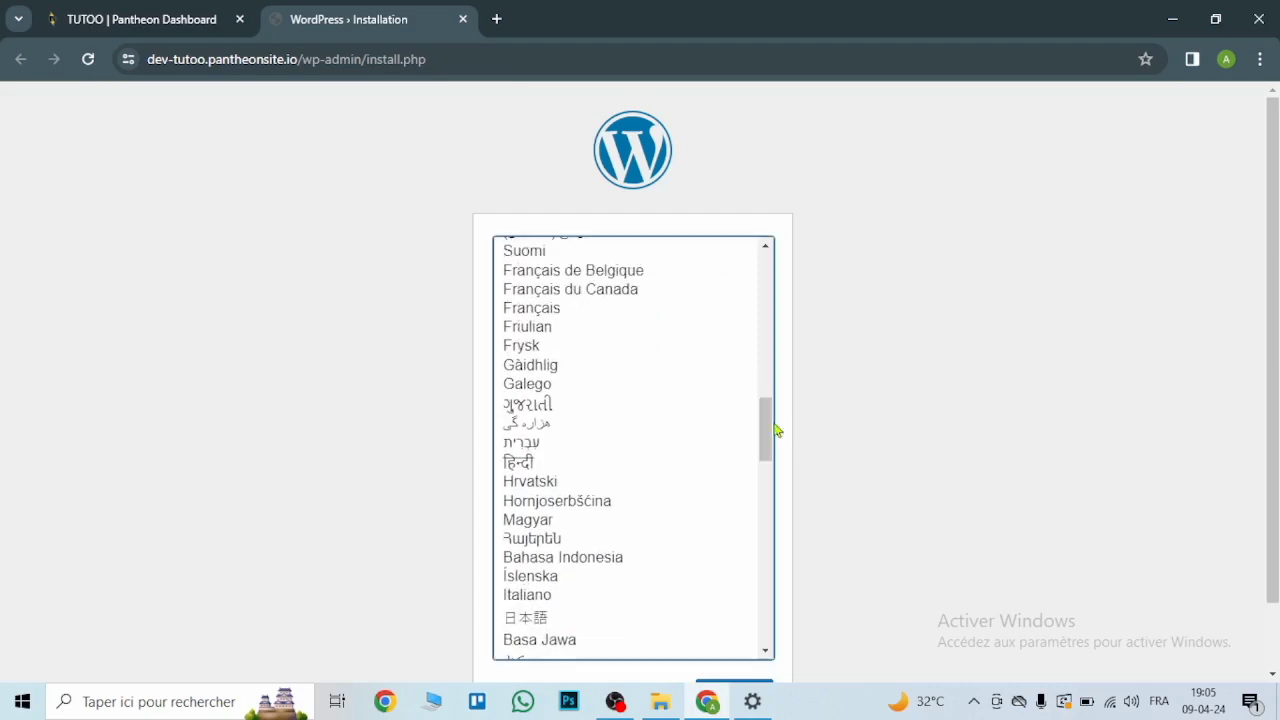
pyautogui.click(529, 313)
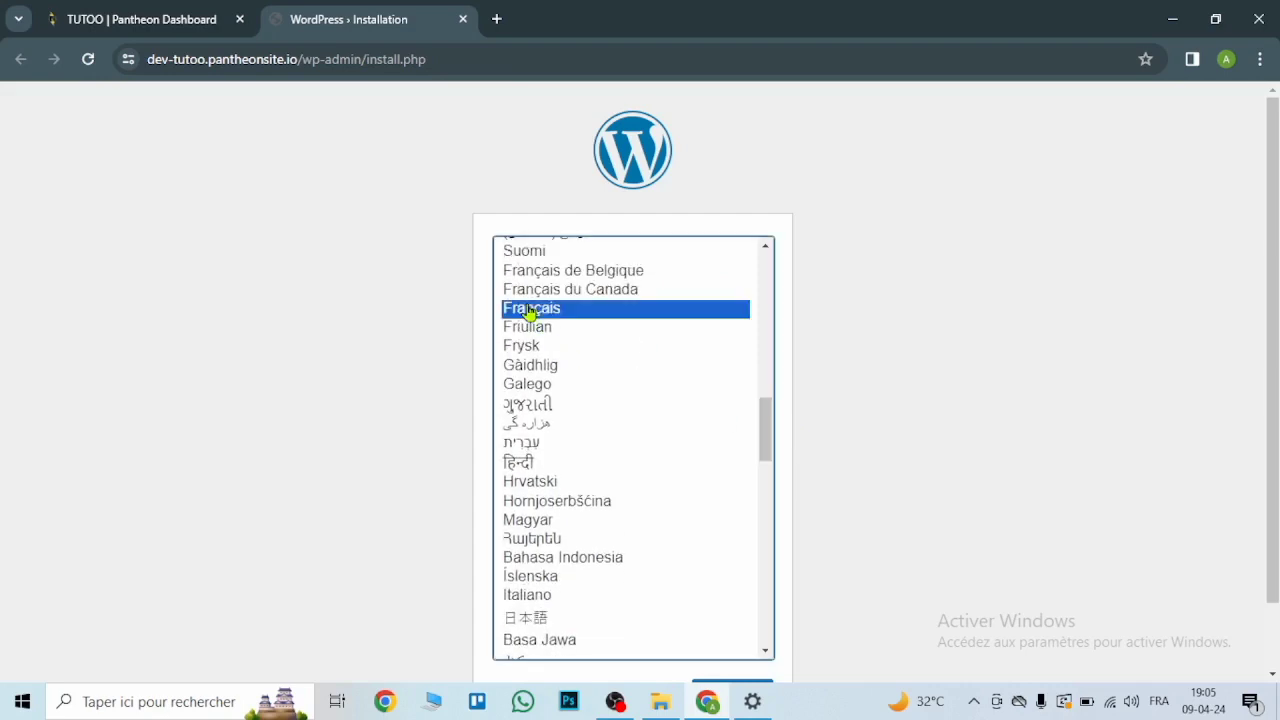
pyautogui.scroll(-1, 812, 469)
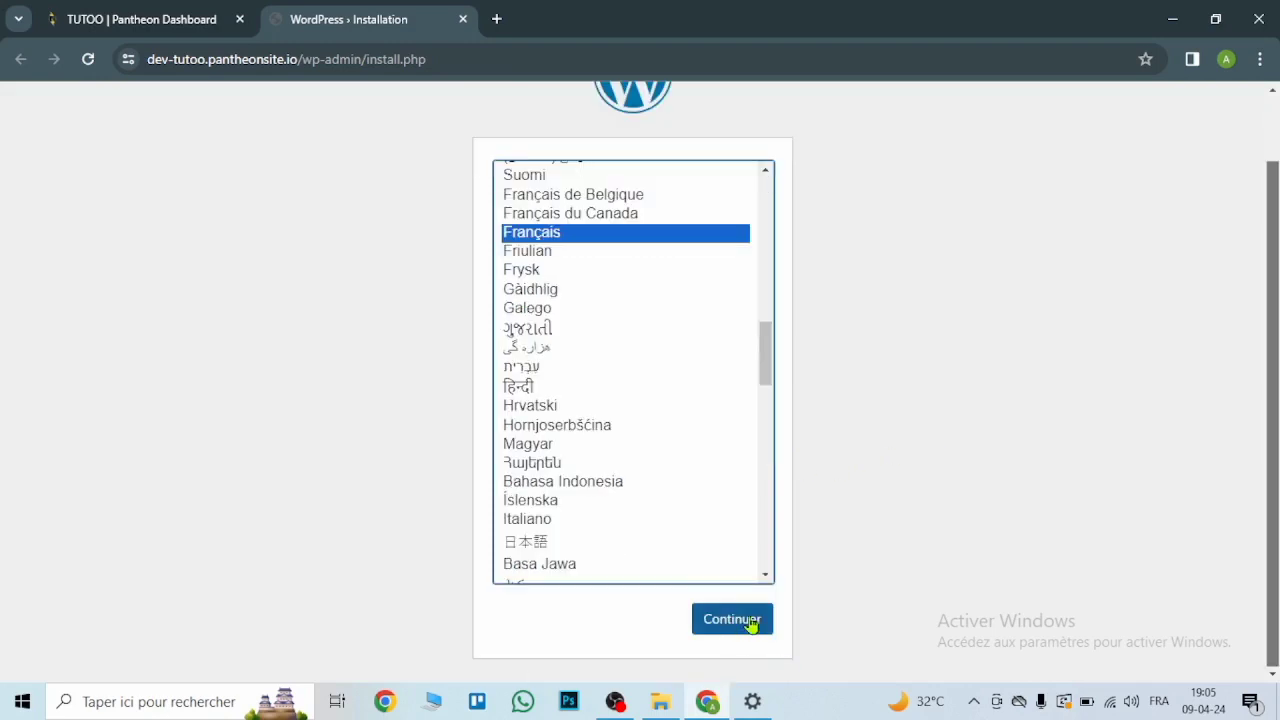
pyautogui.click(740, 621)
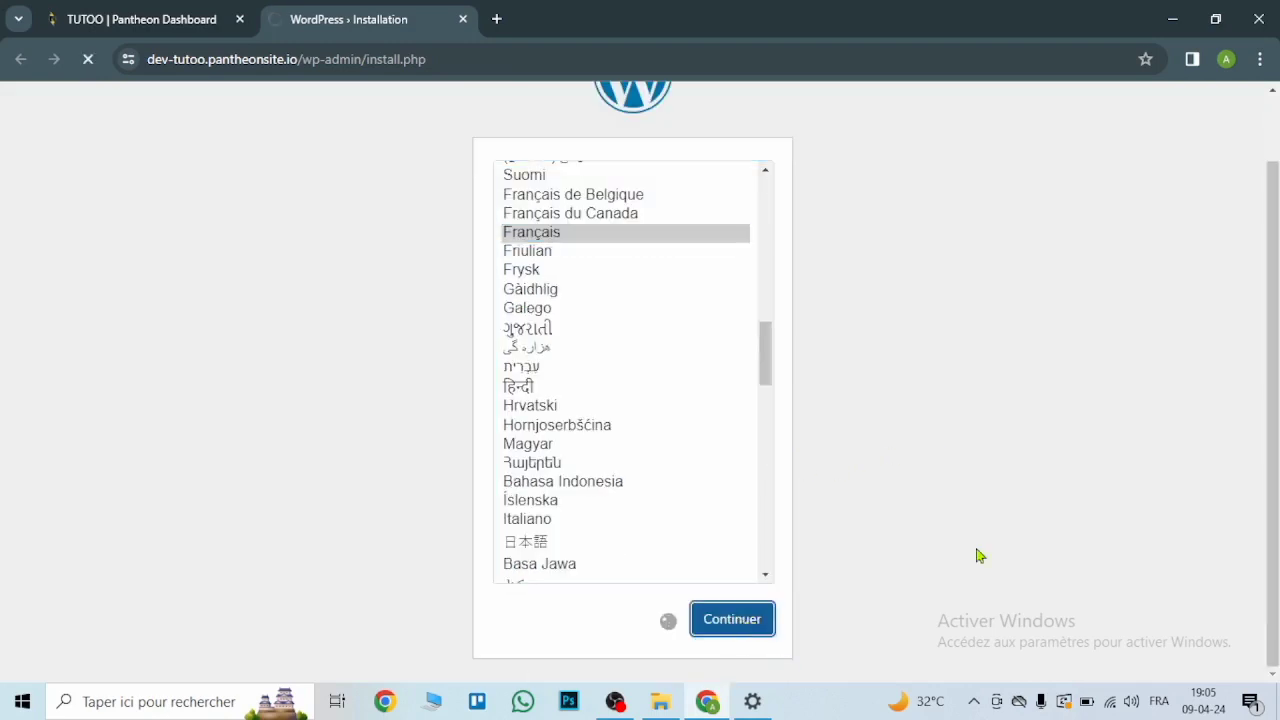
# Enter the site title Tutoo and username TUTOO1, and replace the generated password with a custom account password, keeping it hidden.
pyautogui.scroll(-1, 440, 415)
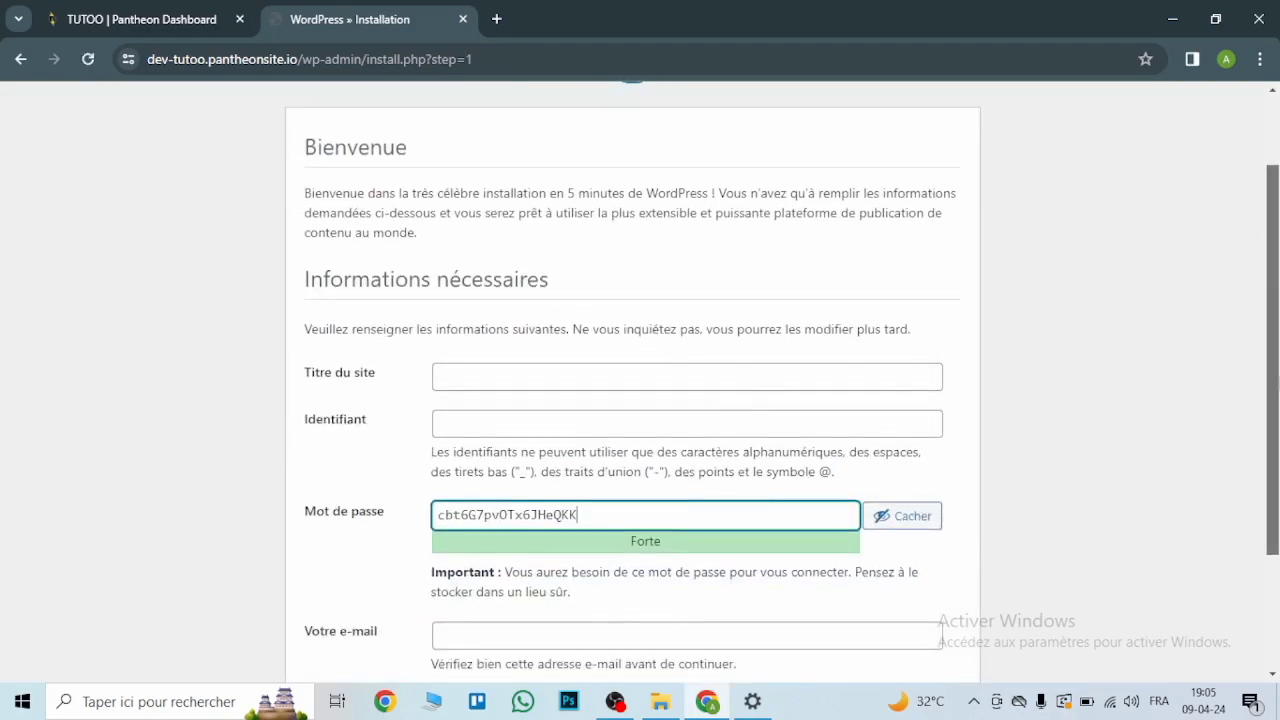
pyautogui.click(485, 343)
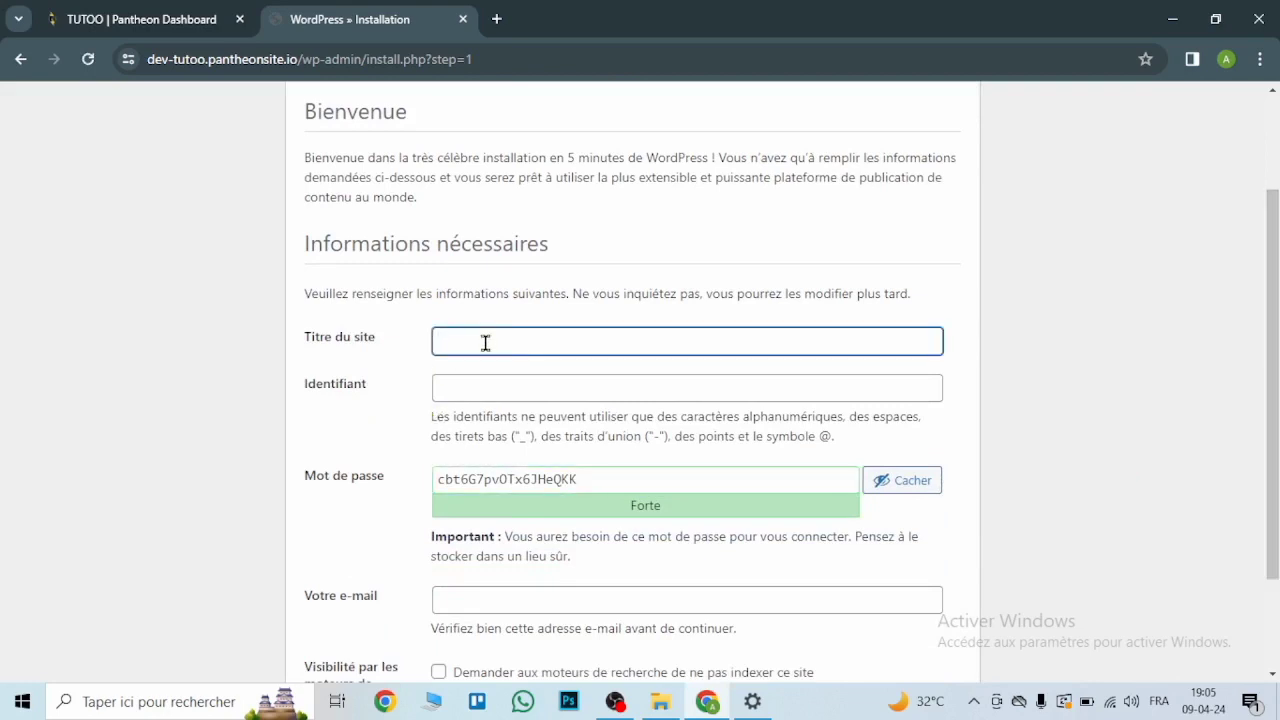
pyautogui.write('Tutoo')
pyautogui.click(485, 386)
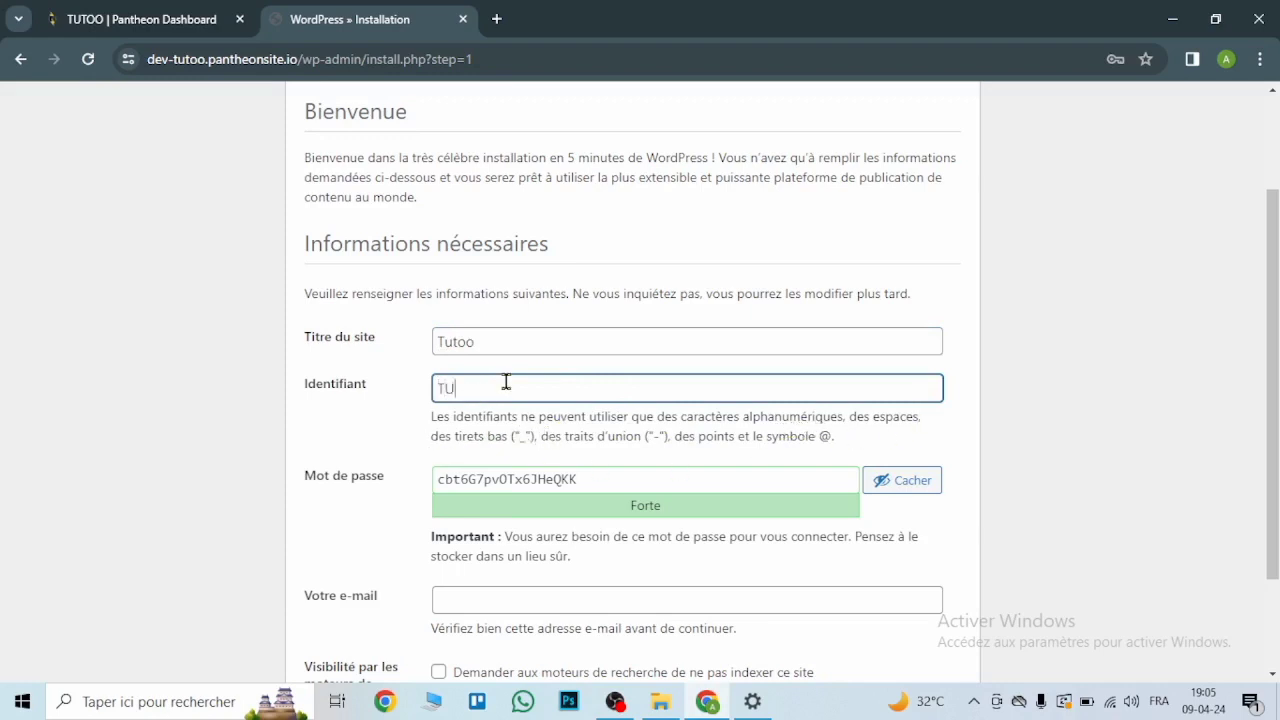
pyautogui.write('OO1')
pyautogui.click(912, 481)
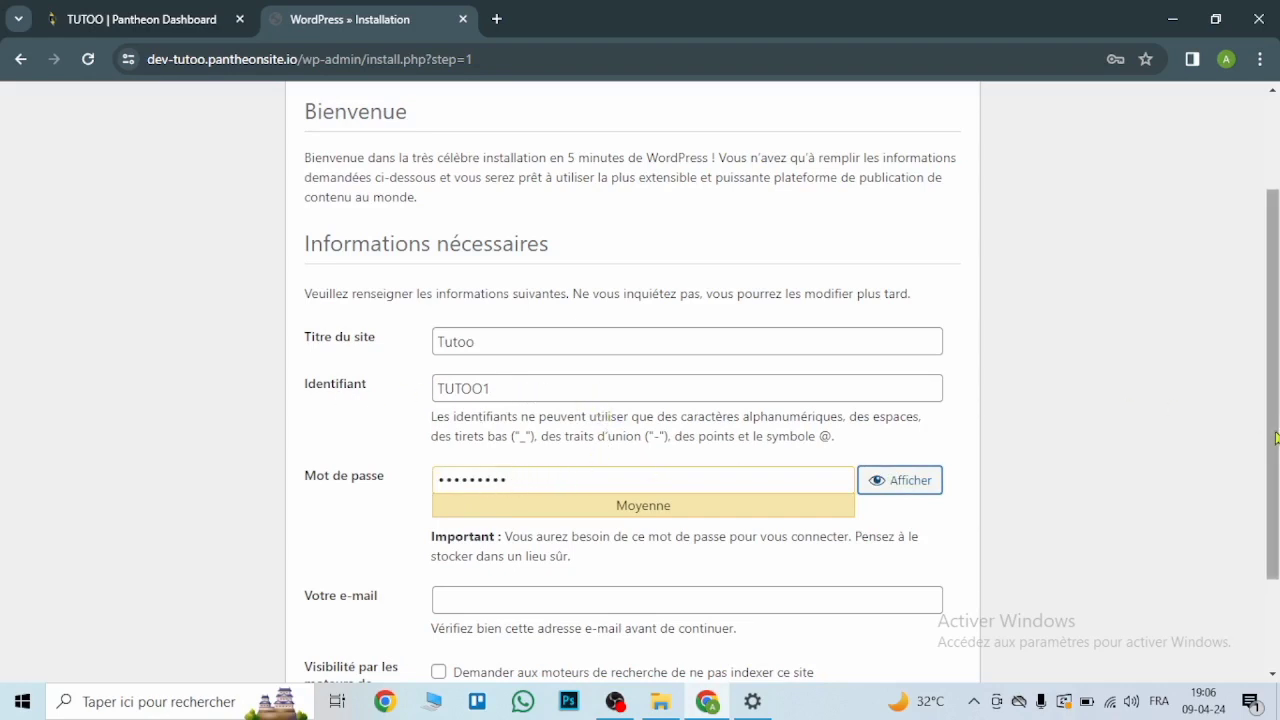
# Fill in the administrator's e-mail address in the WordPress installation form.
pyautogui.scroll(-2, 1275, 440)
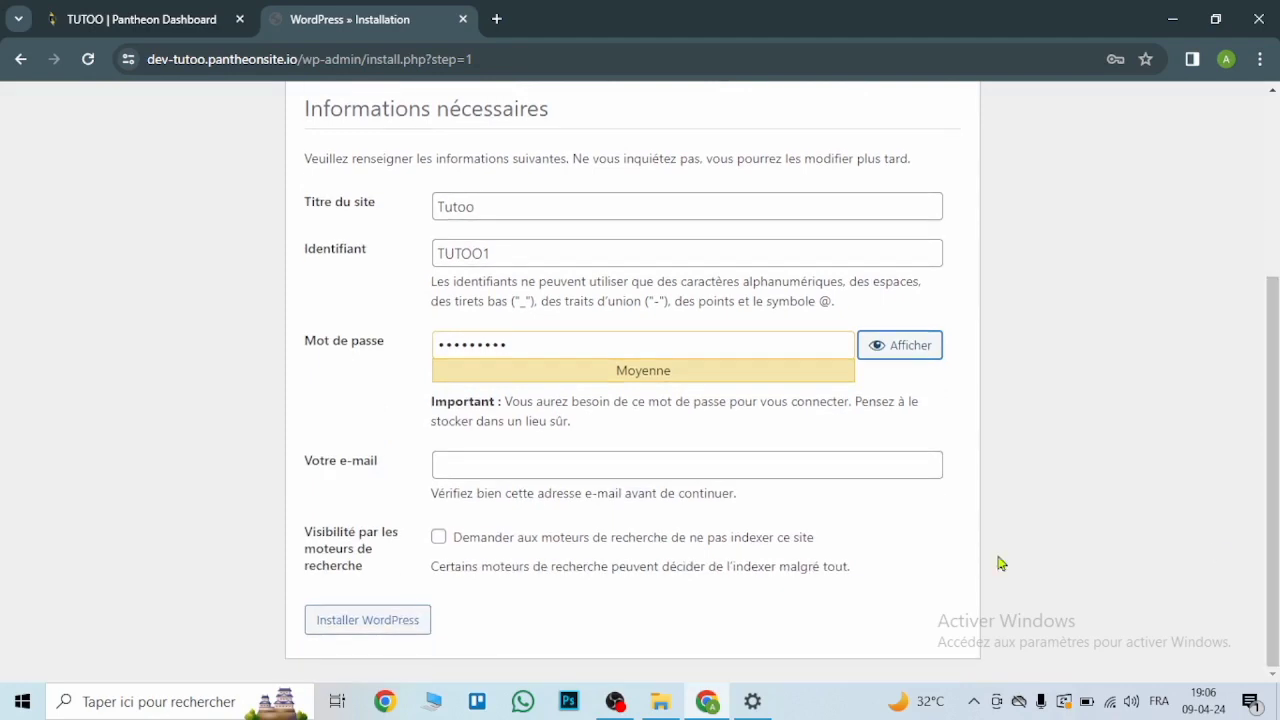
pyautogui.click(534, 465)
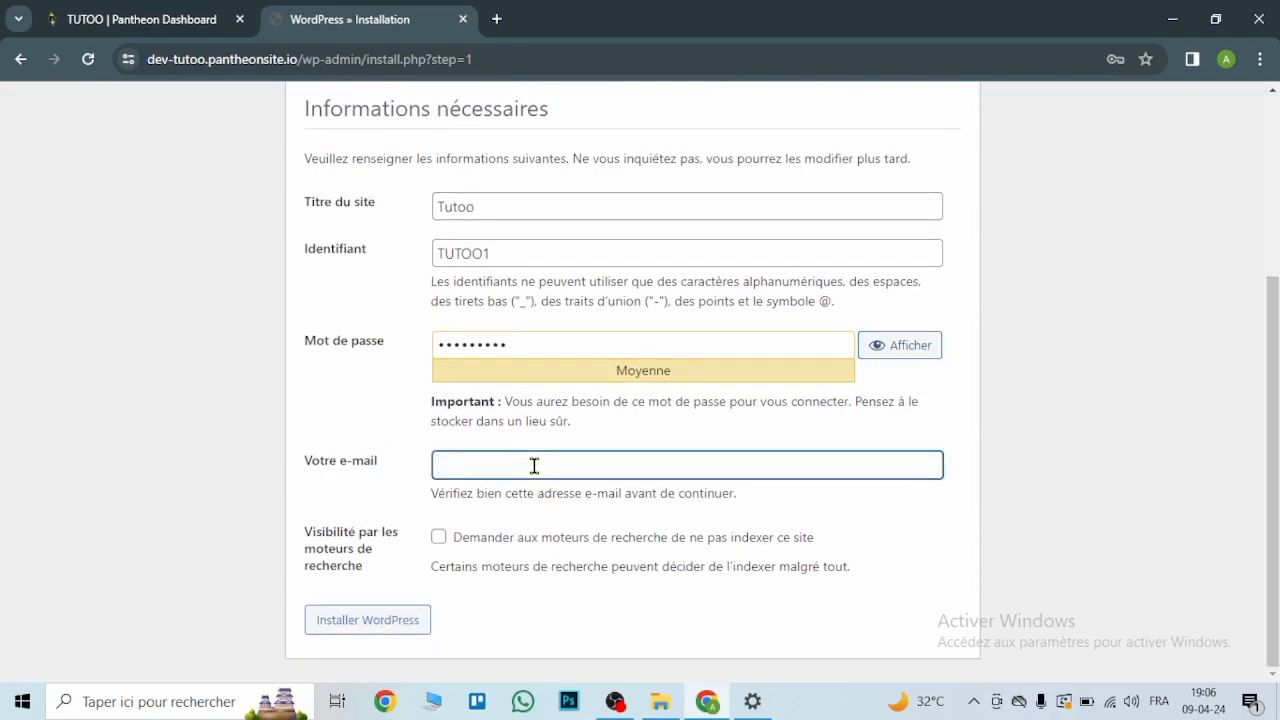
pyautogui.hotkey('ctrl', 'v')
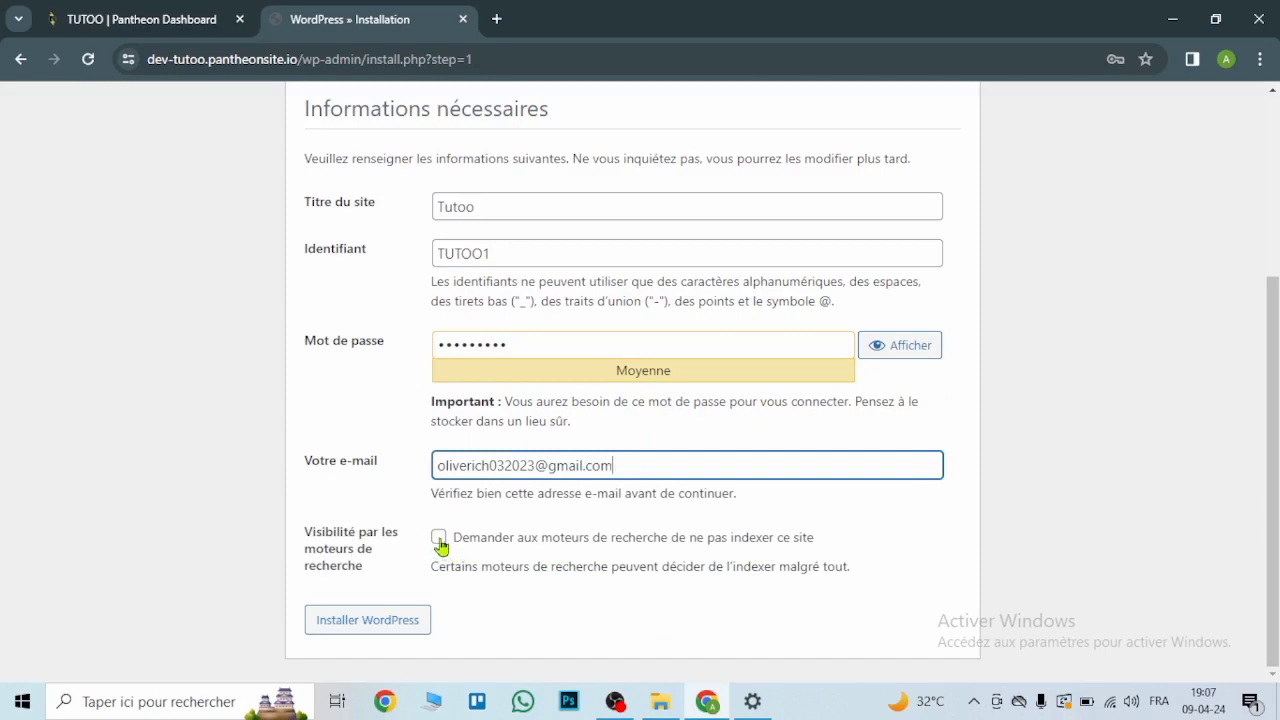
# Ask search engines not to index the site while installing WordPress, and log in to its dashboard.
pyautogui.click(439, 538)
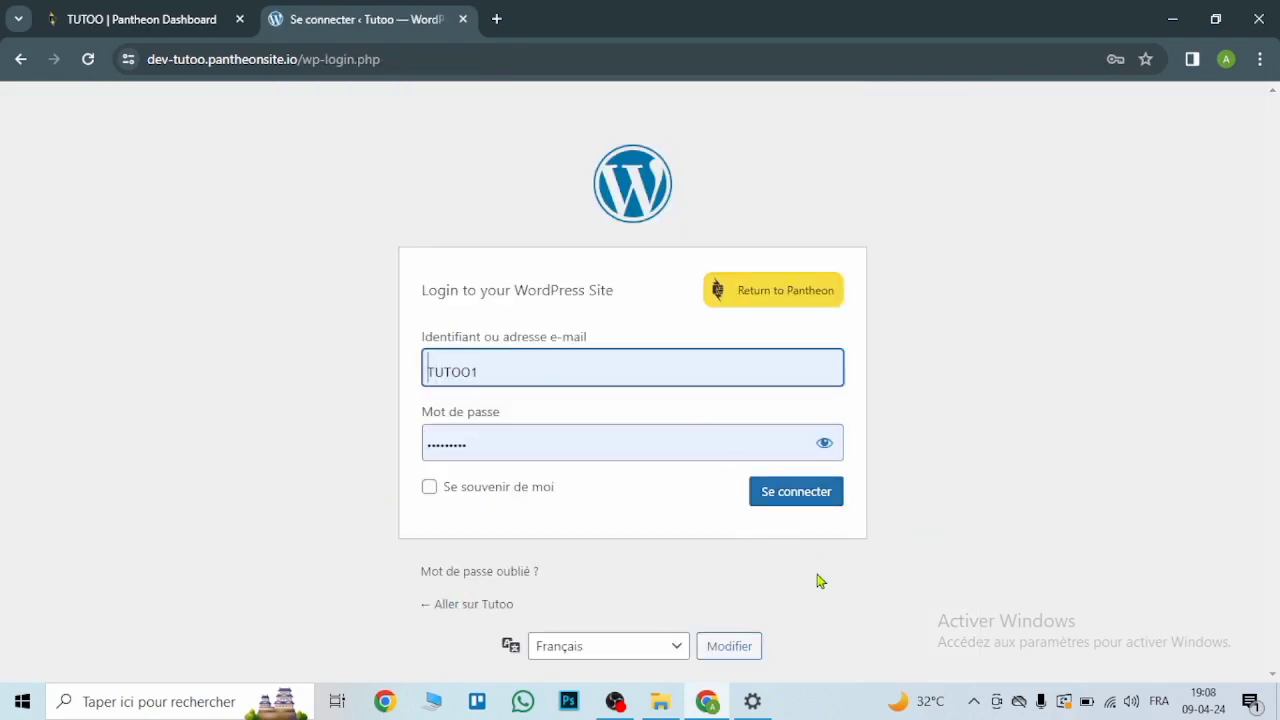
pyautogui.click(786, 493)
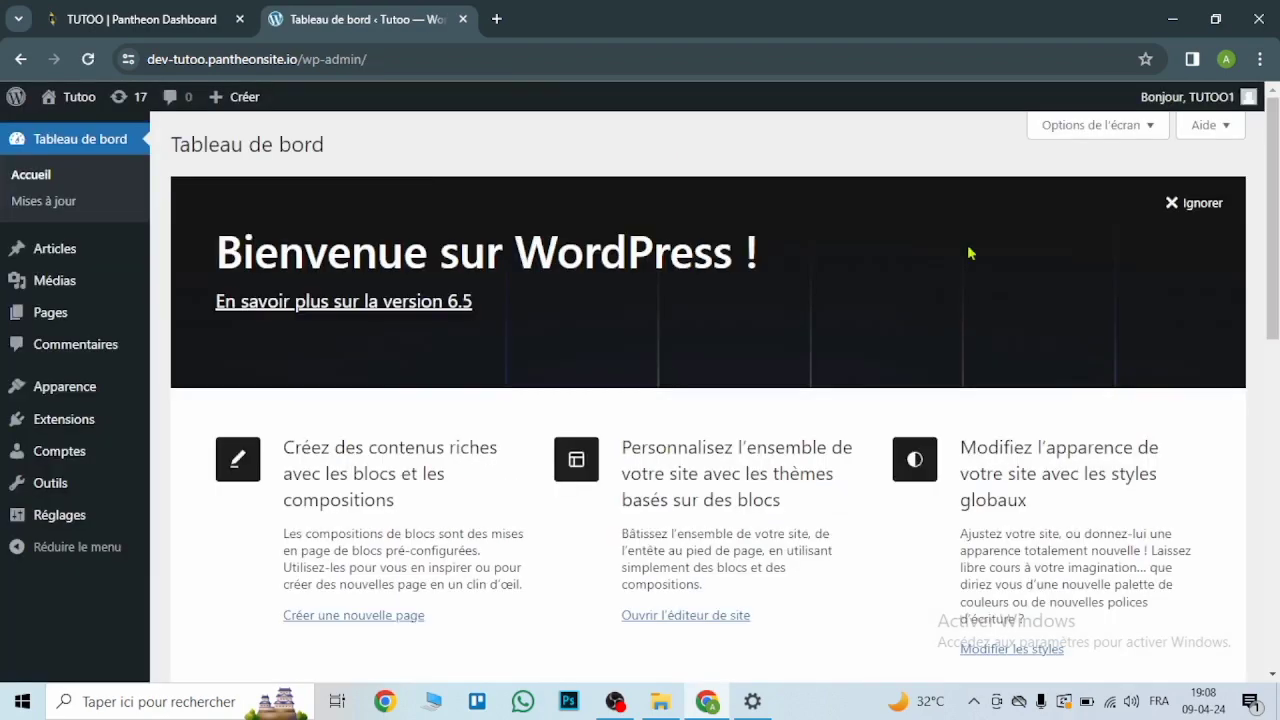
# Dismiss the welcome panel and hide the État de santé du site, D'un coup d'œil, Activité, Brouillon rapide and Évènements et nouveautés WordPress dashboard blocks.
pyautogui.click(1177, 206)
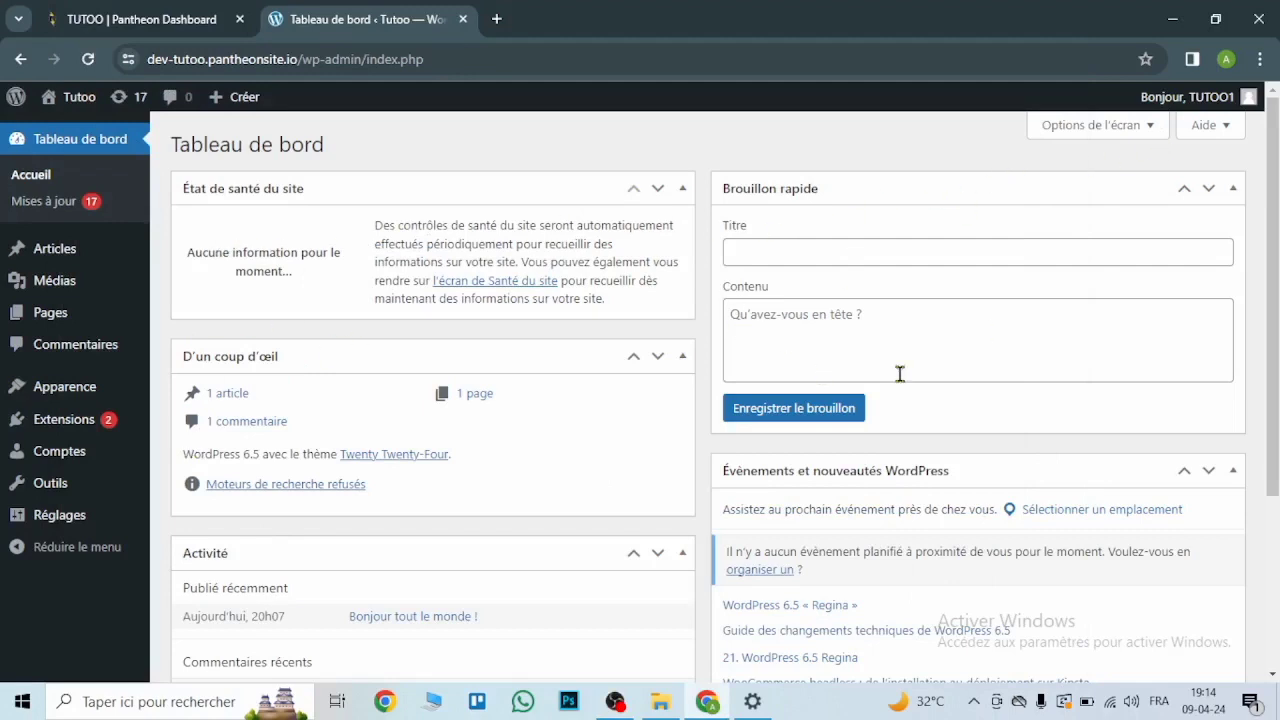
pyautogui.click(1150, 128)
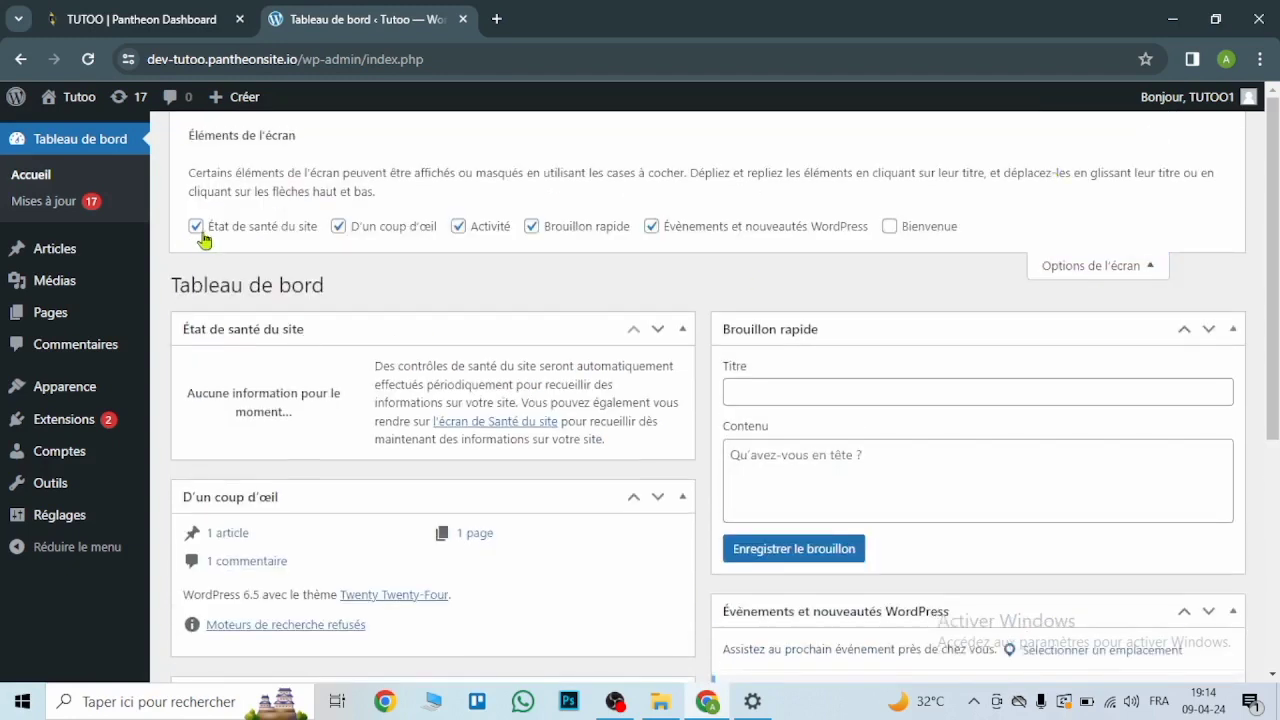
pyautogui.click(196, 227)
pyautogui.click(196, 227)
pyautogui.click(338, 226)
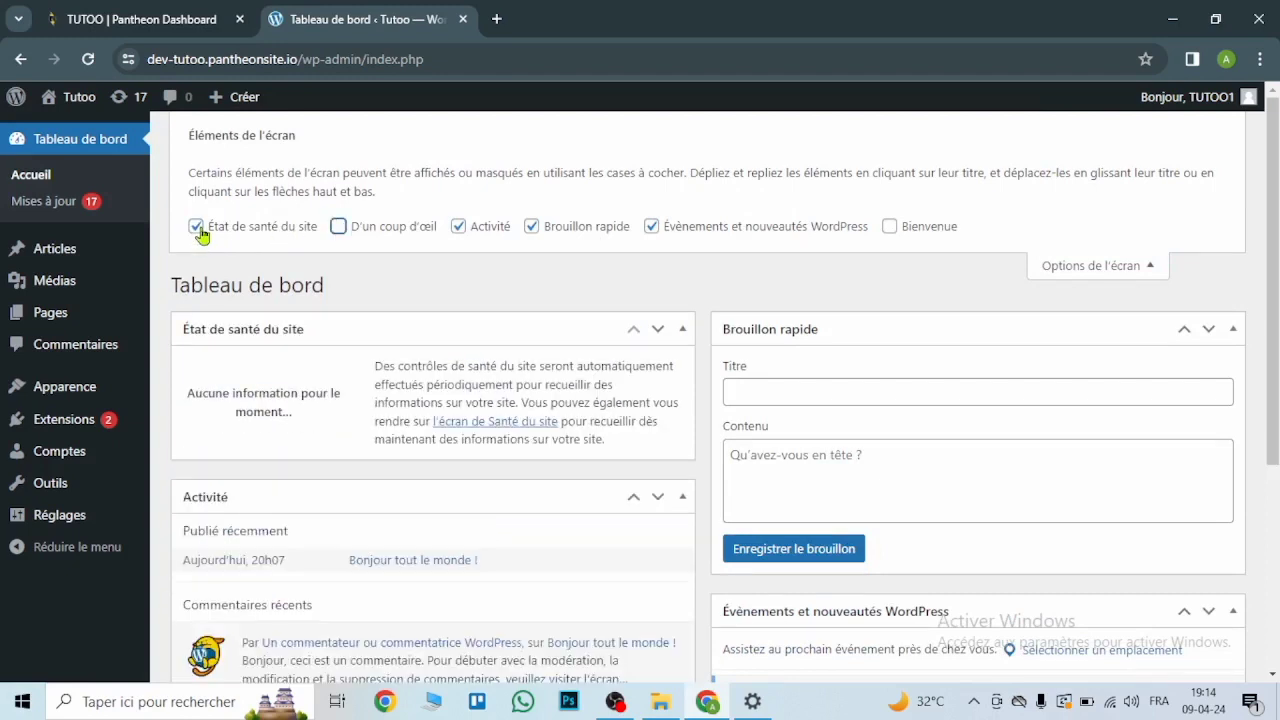
pyautogui.click(196, 227)
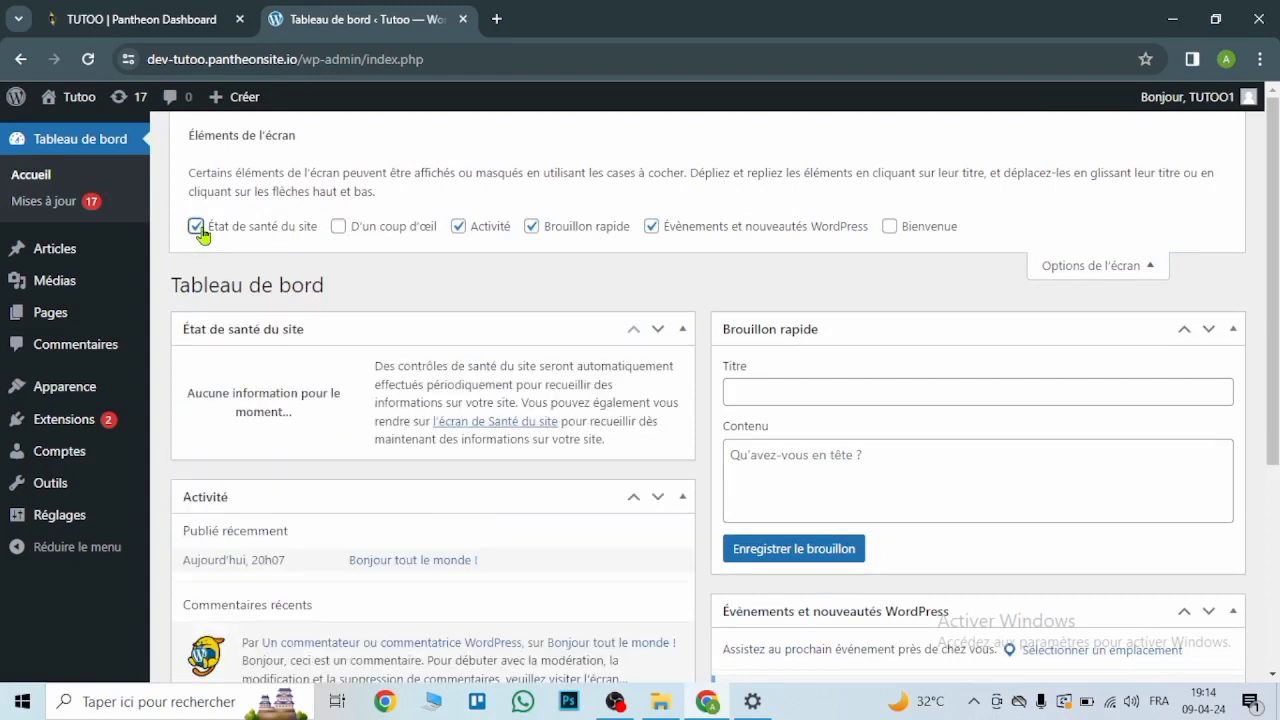
pyautogui.click(456, 229)
pyautogui.click(458, 229)
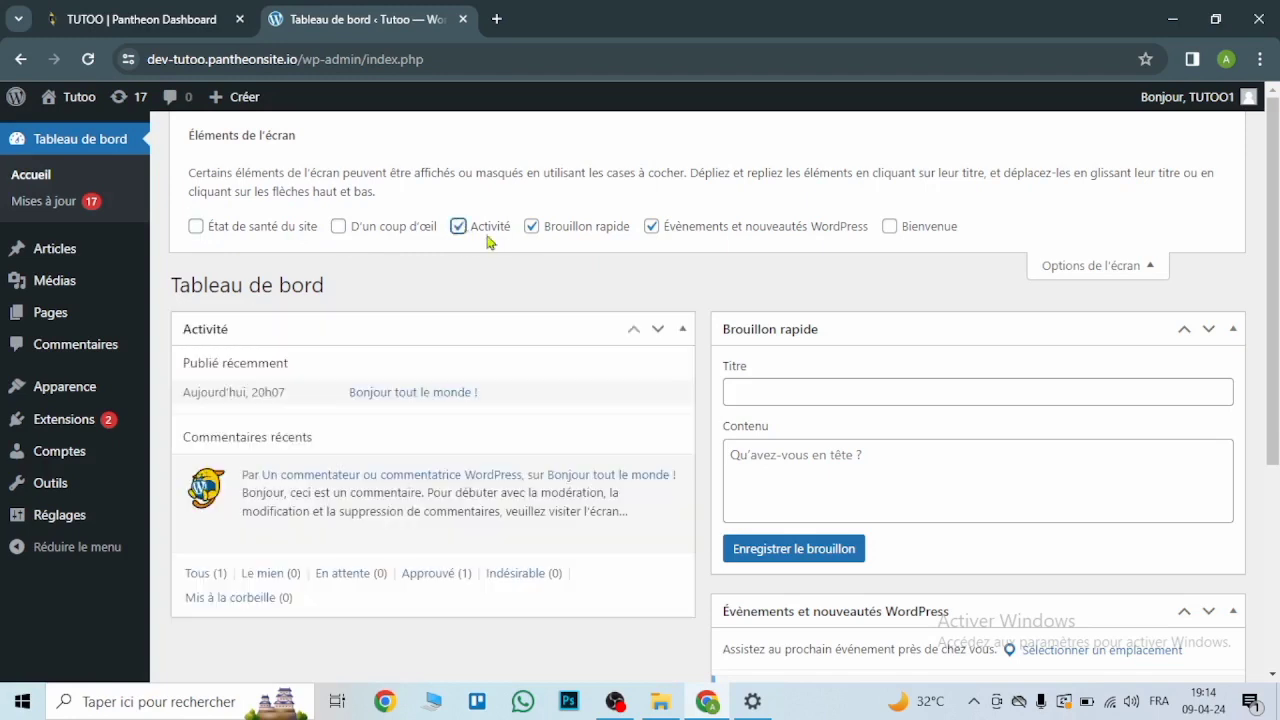
pyautogui.click(458, 229)
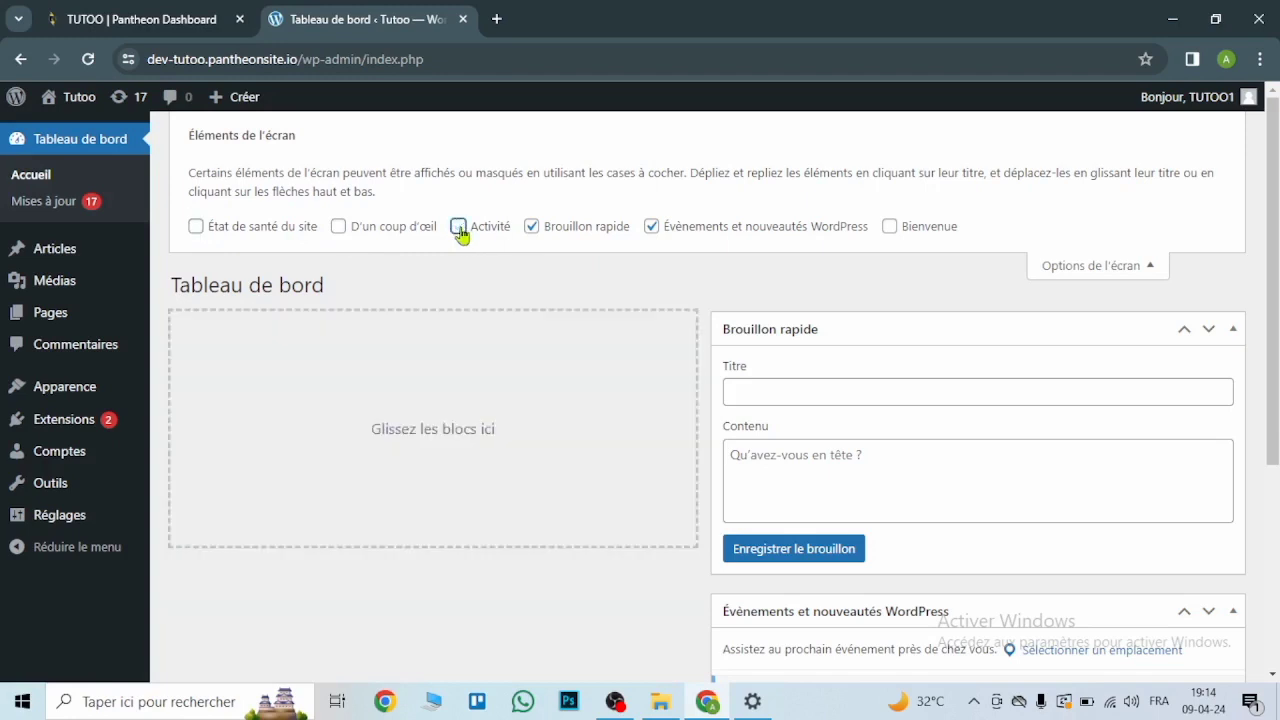
pyautogui.click(532, 227)
pyautogui.click(651, 226)
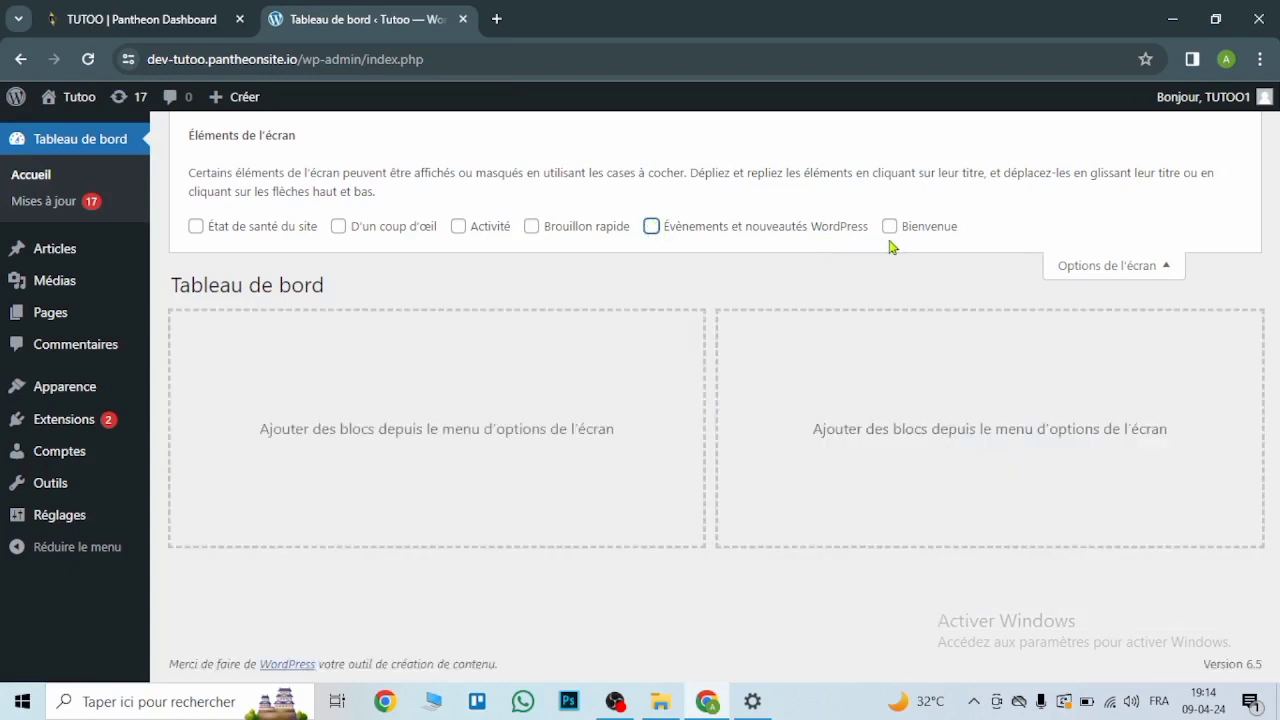
pyautogui.click(1162, 268)
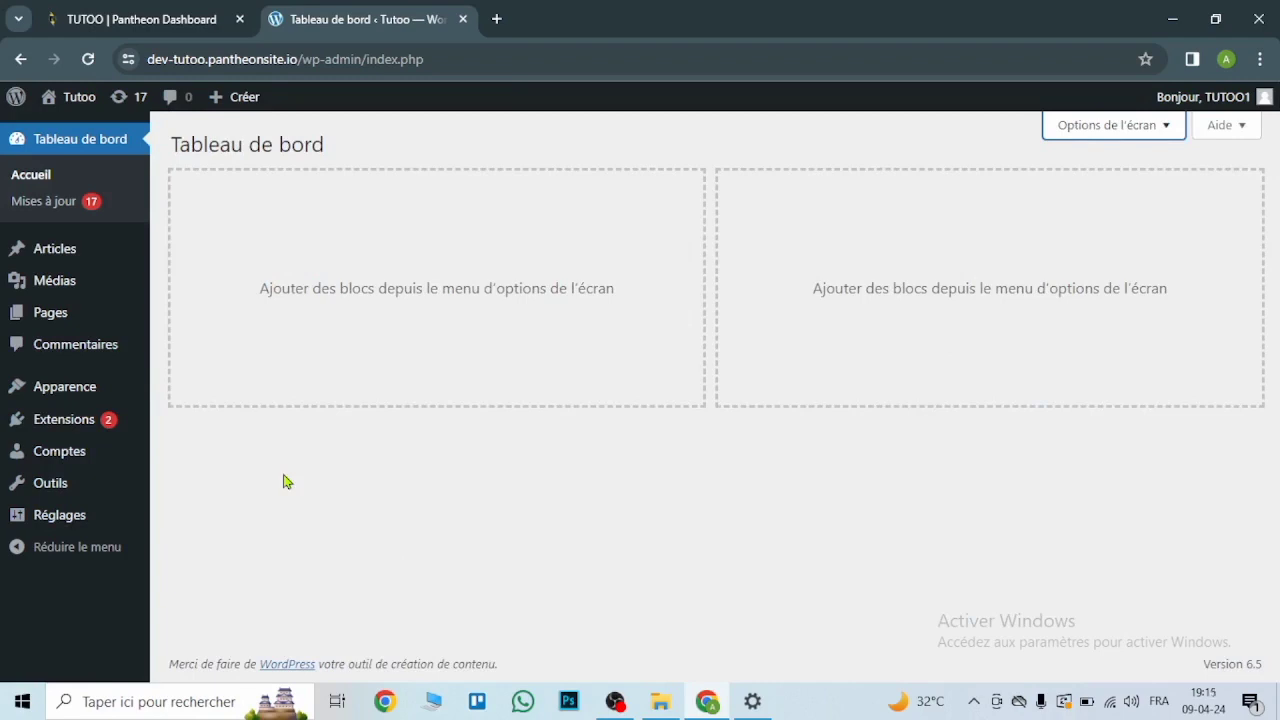
# Search the available extensions for astra, then install and activate the Starter Templates extension.
pyautogui.moveTo(84, 424)
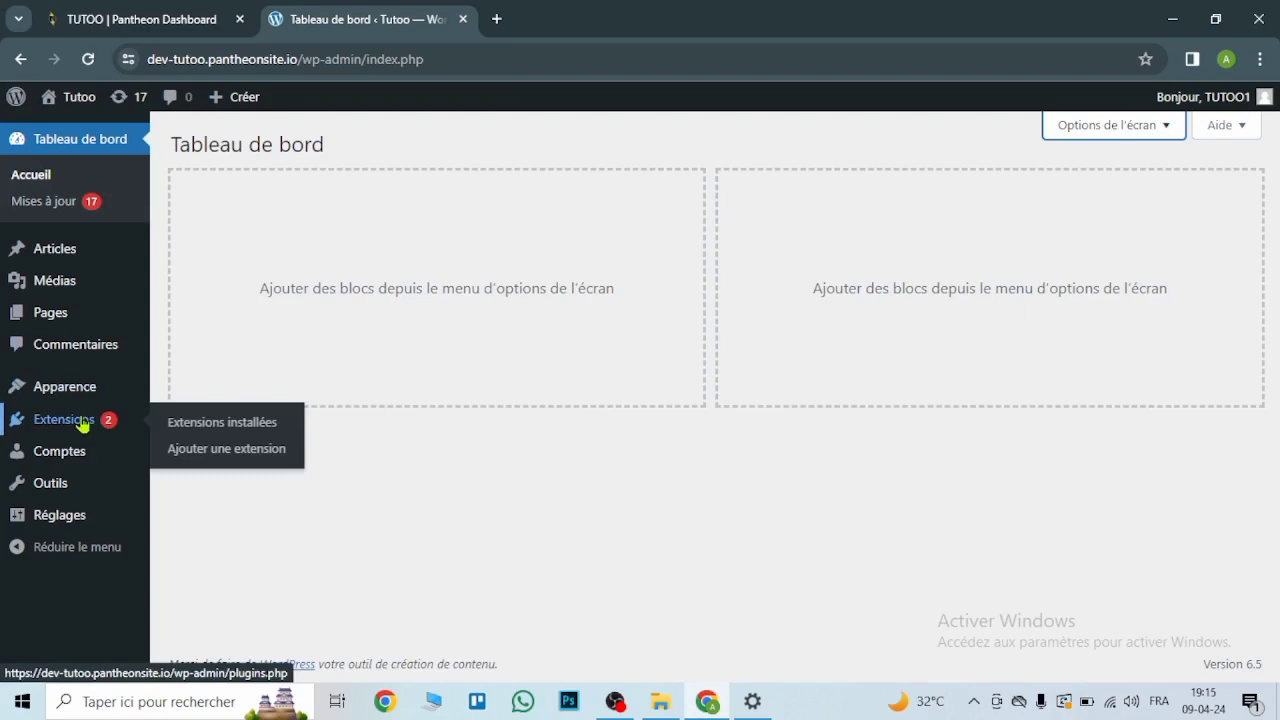
pyautogui.click(230, 452)
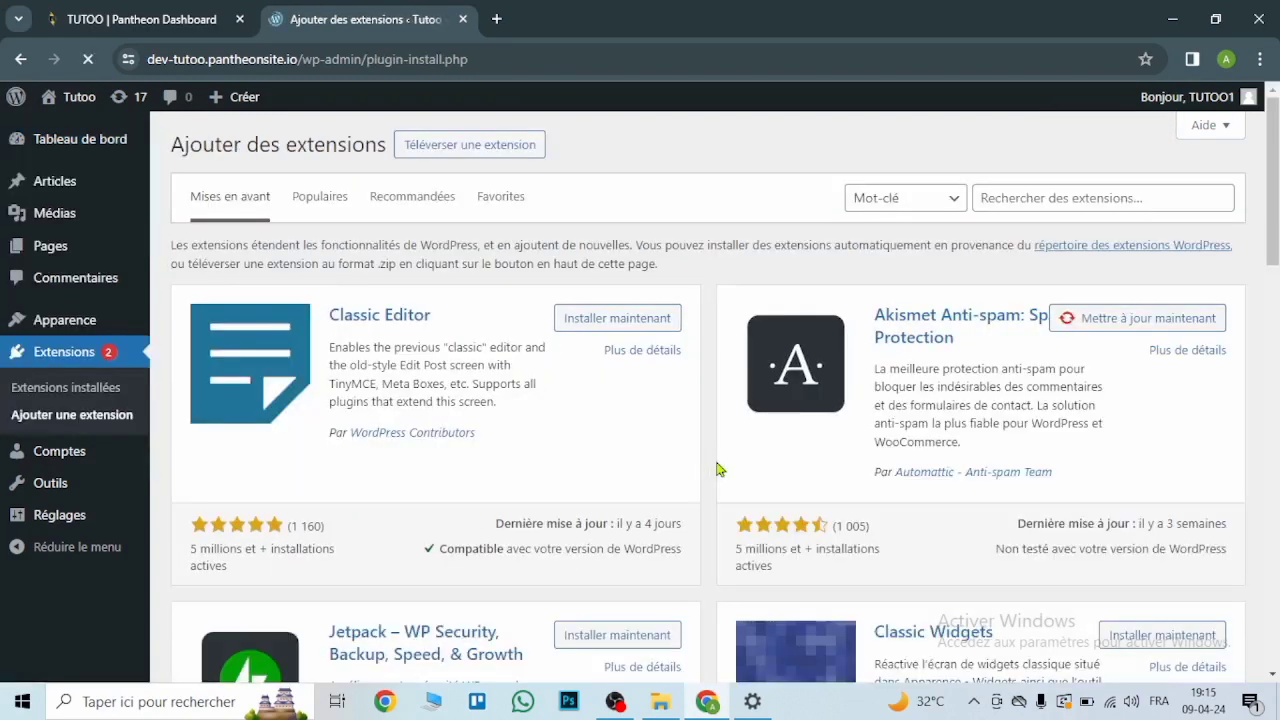
pyautogui.click(1064, 203)
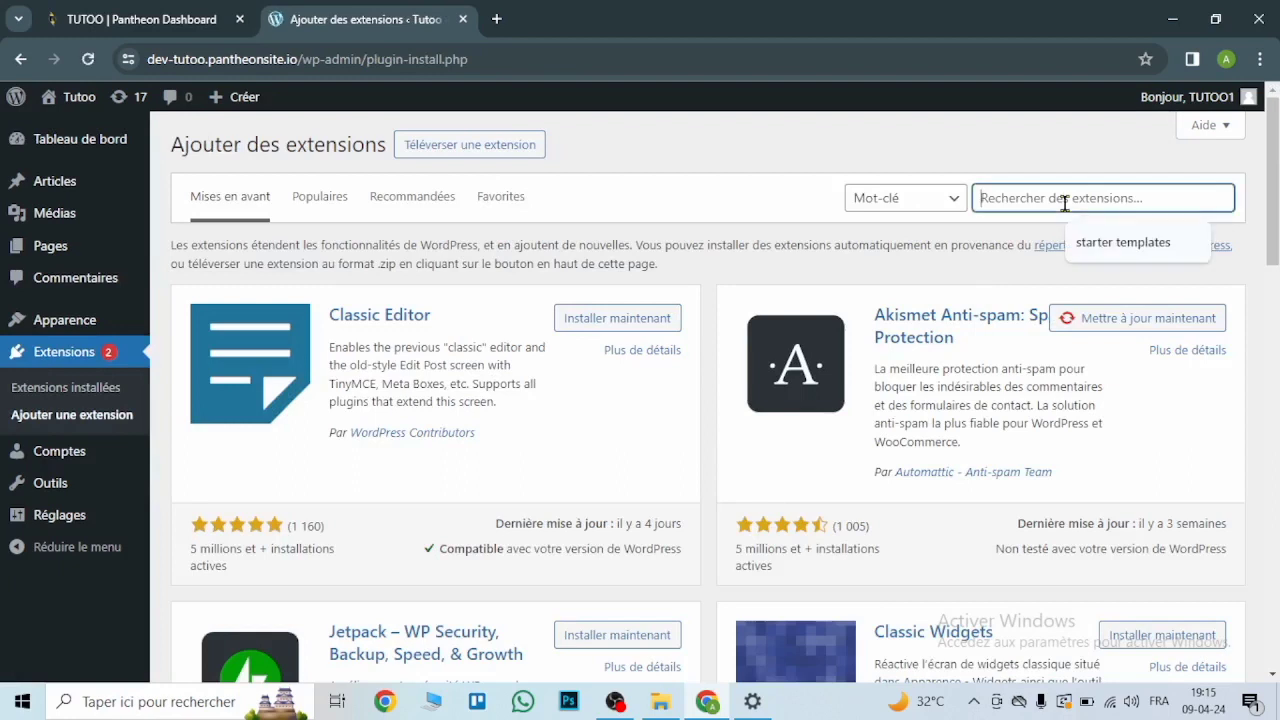
pyautogui.write('astra')
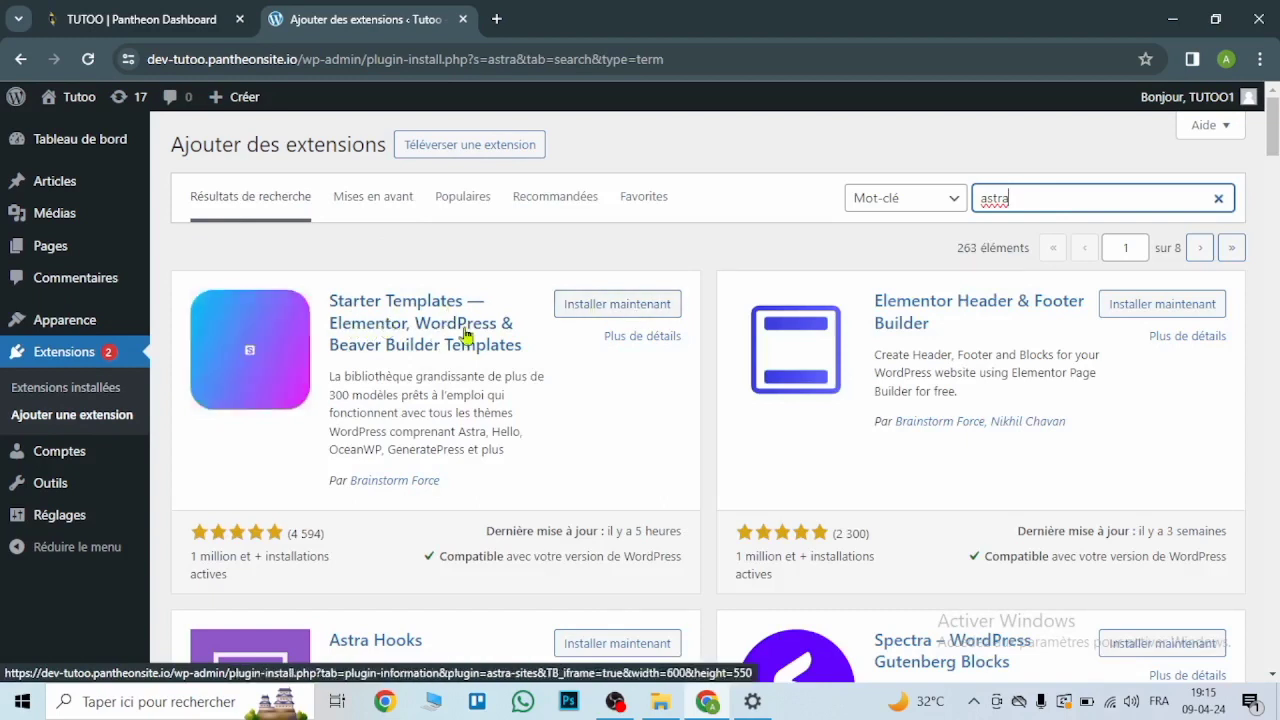
pyautogui.click(634, 311)
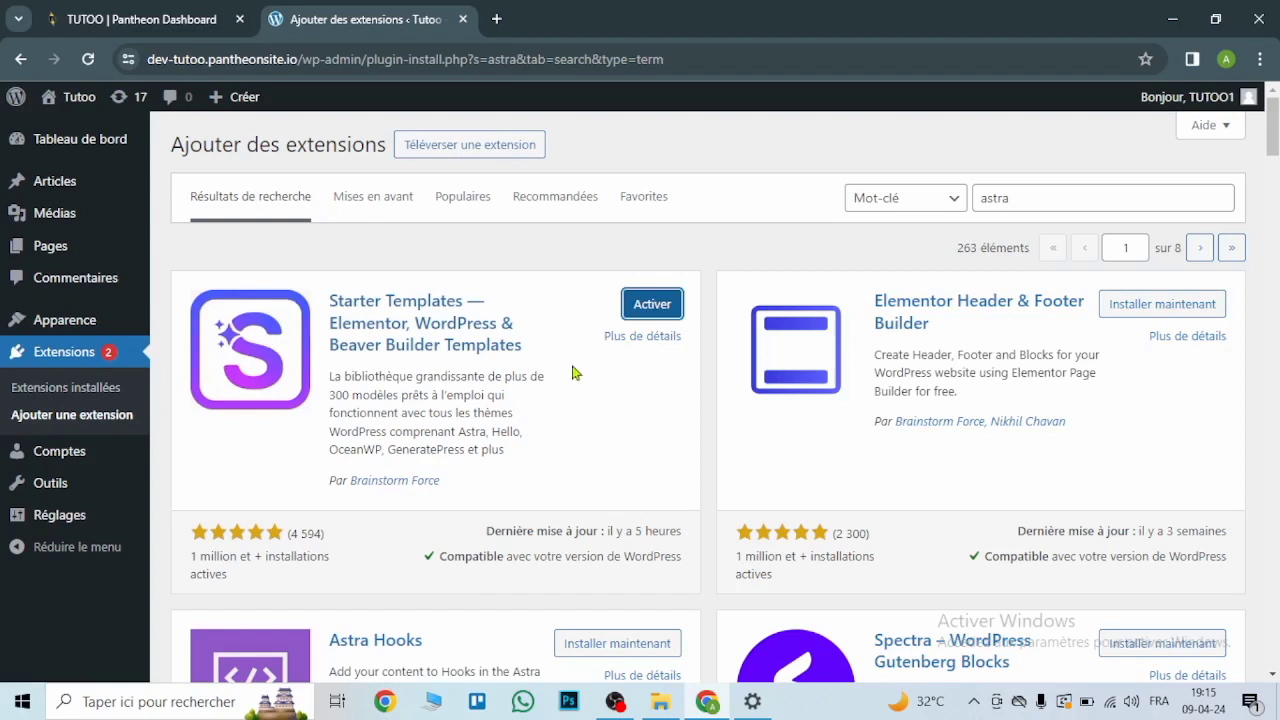
pyautogui.click(655, 306)
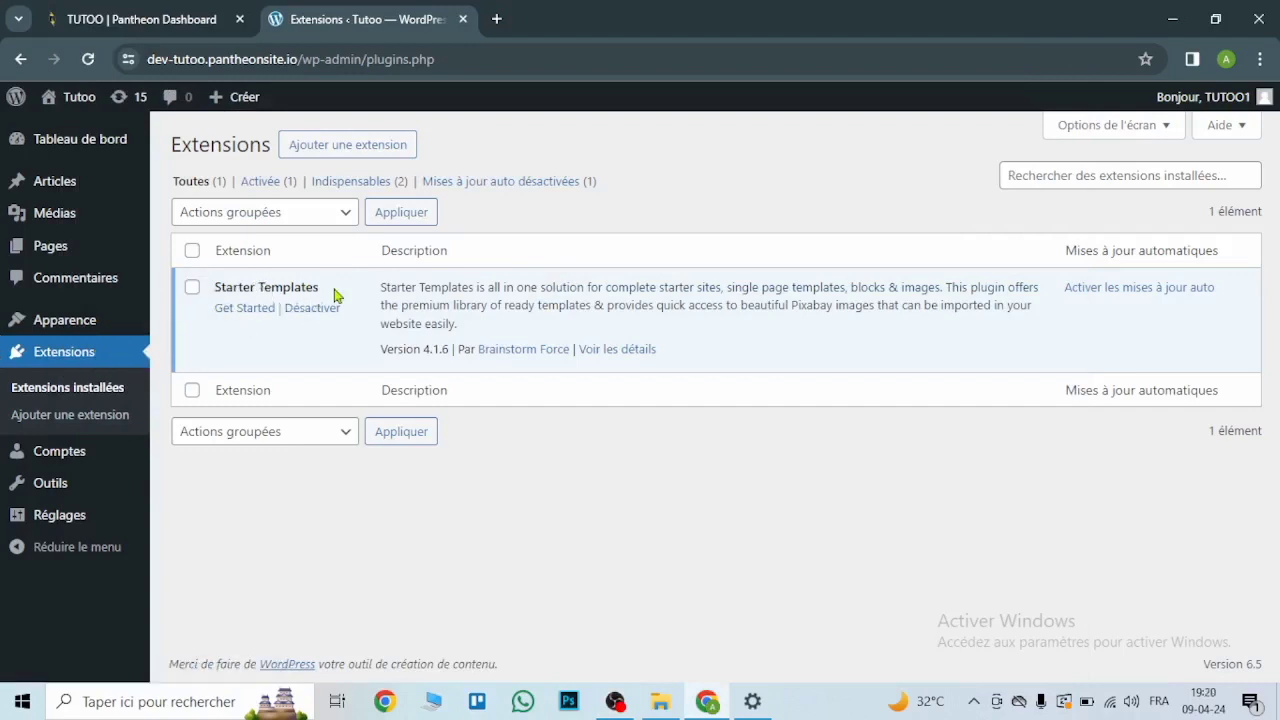
# Start the Starter Templates setup with Elementor as the page builder and choose the classic starter templates.
pyautogui.click(245, 313)
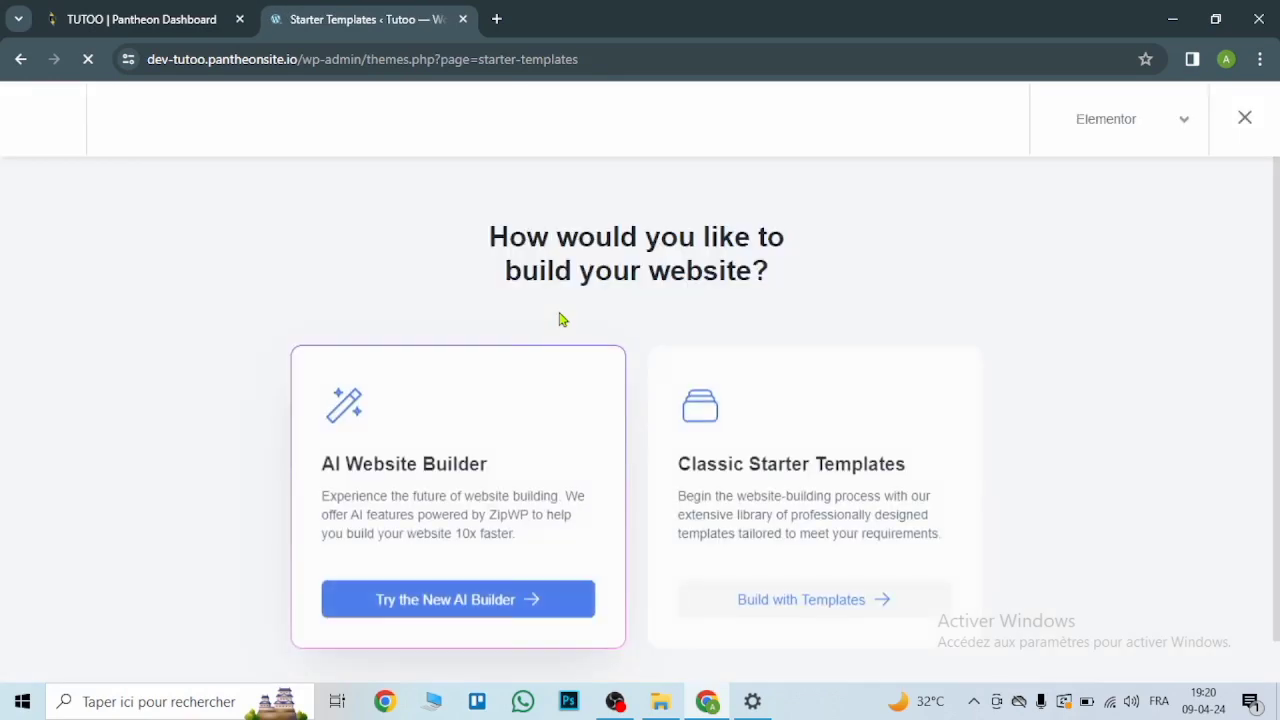
pyautogui.click(1184, 123)
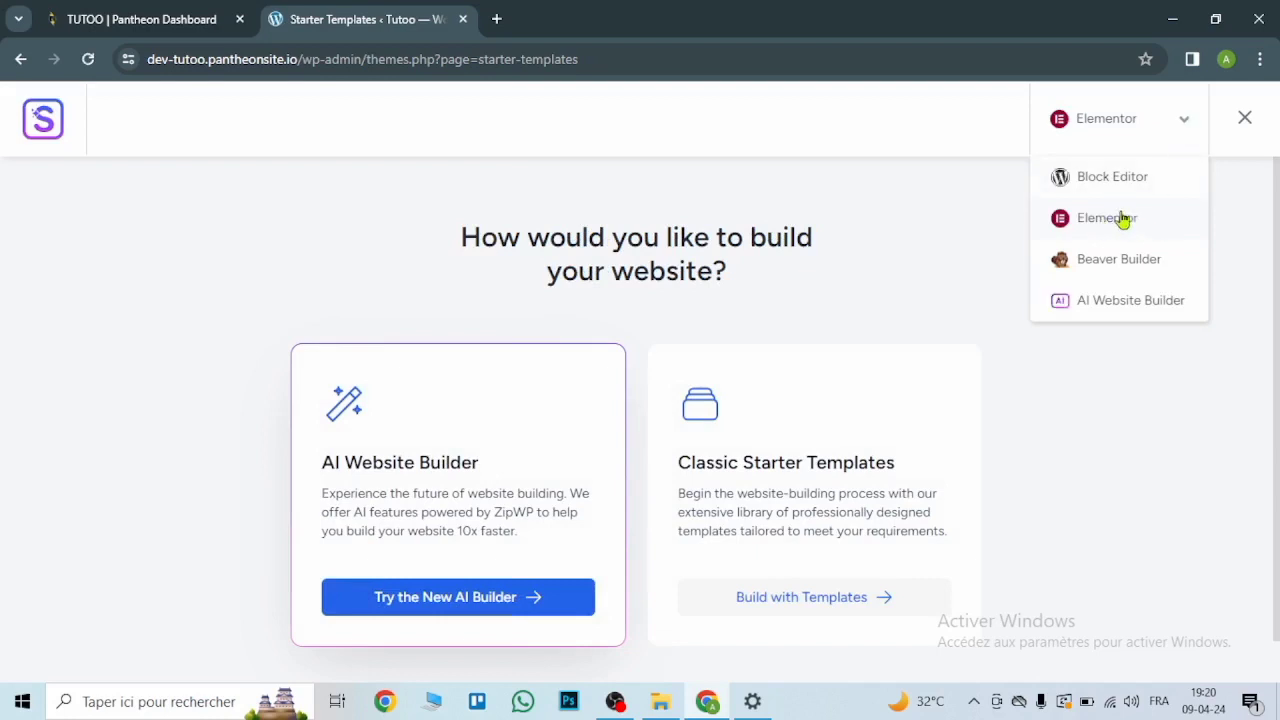
pyautogui.click(880, 359)
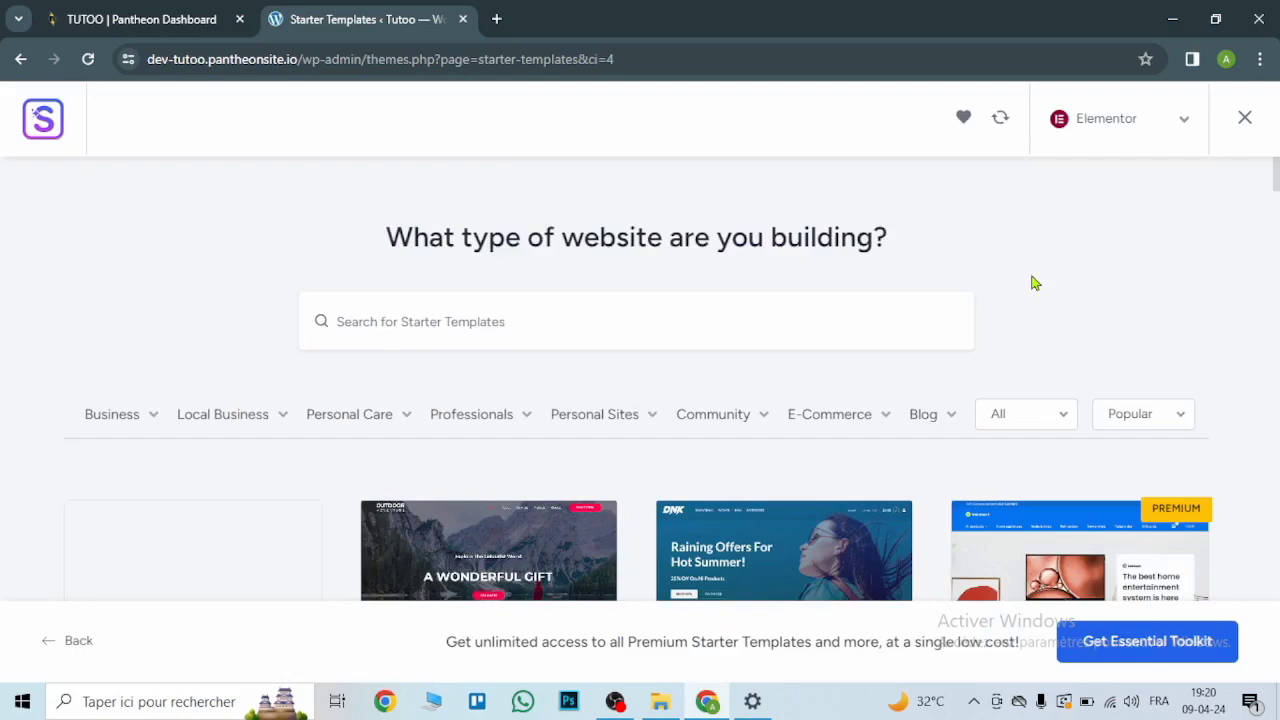
# Browse the starter template library and select the Visual Artist Portfolio template.
pyautogui.moveTo(1276, 176); pyautogui.dragTo(1276, 203)
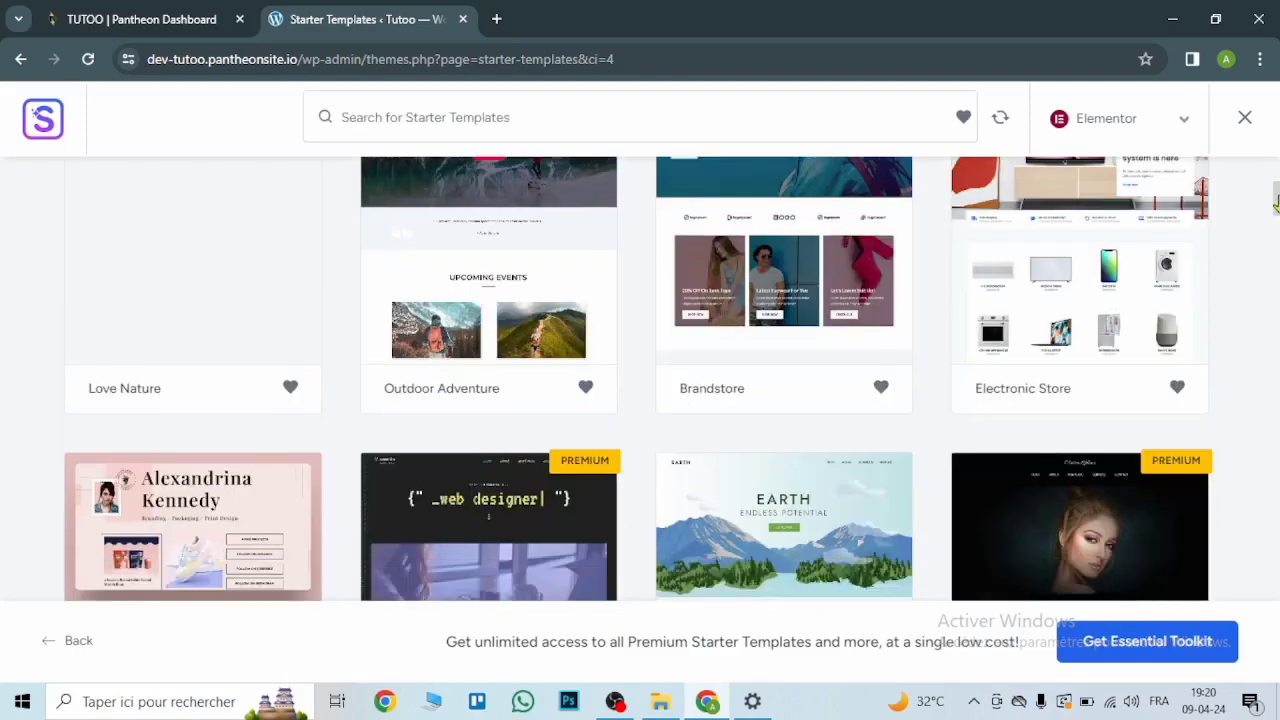
pyautogui.scroll(2, 1276, 203)
pyautogui.scroll(2, 1276, 203)
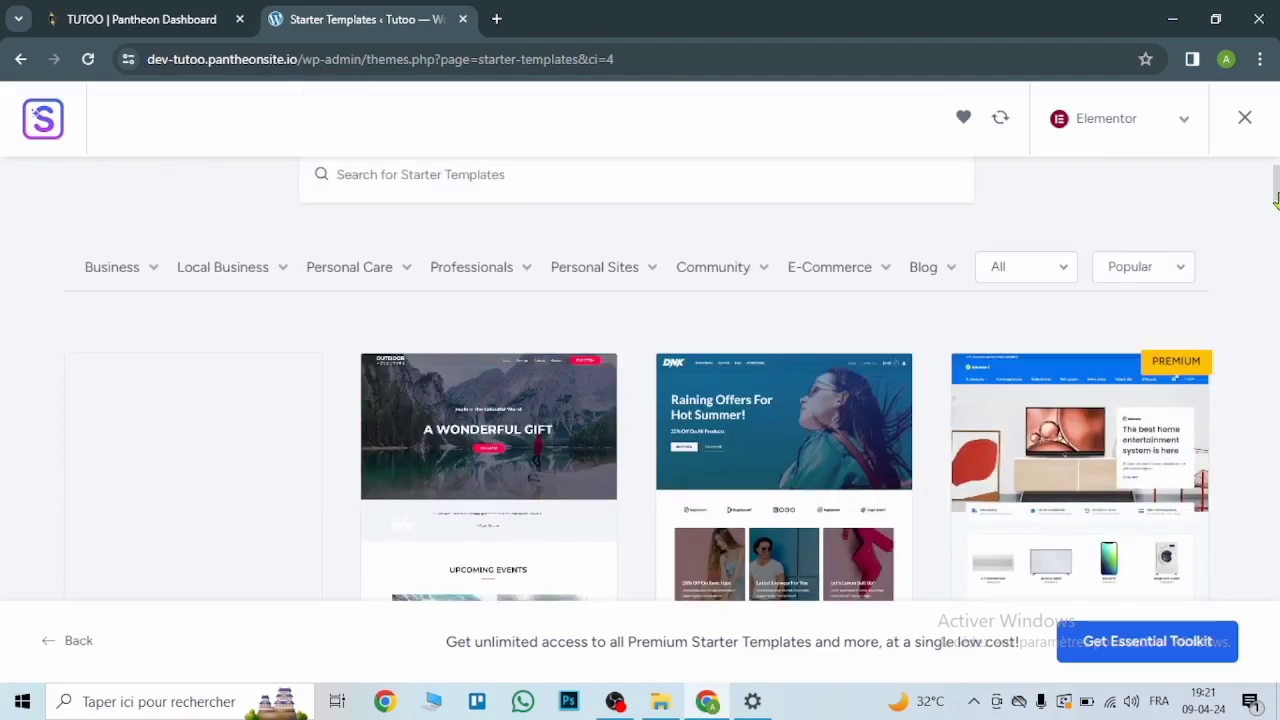
pyautogui.scroll(-3, 1276, 208)
pyautogui.moveTo(1276, 210); pyautogui.dragTo(1276, 280)
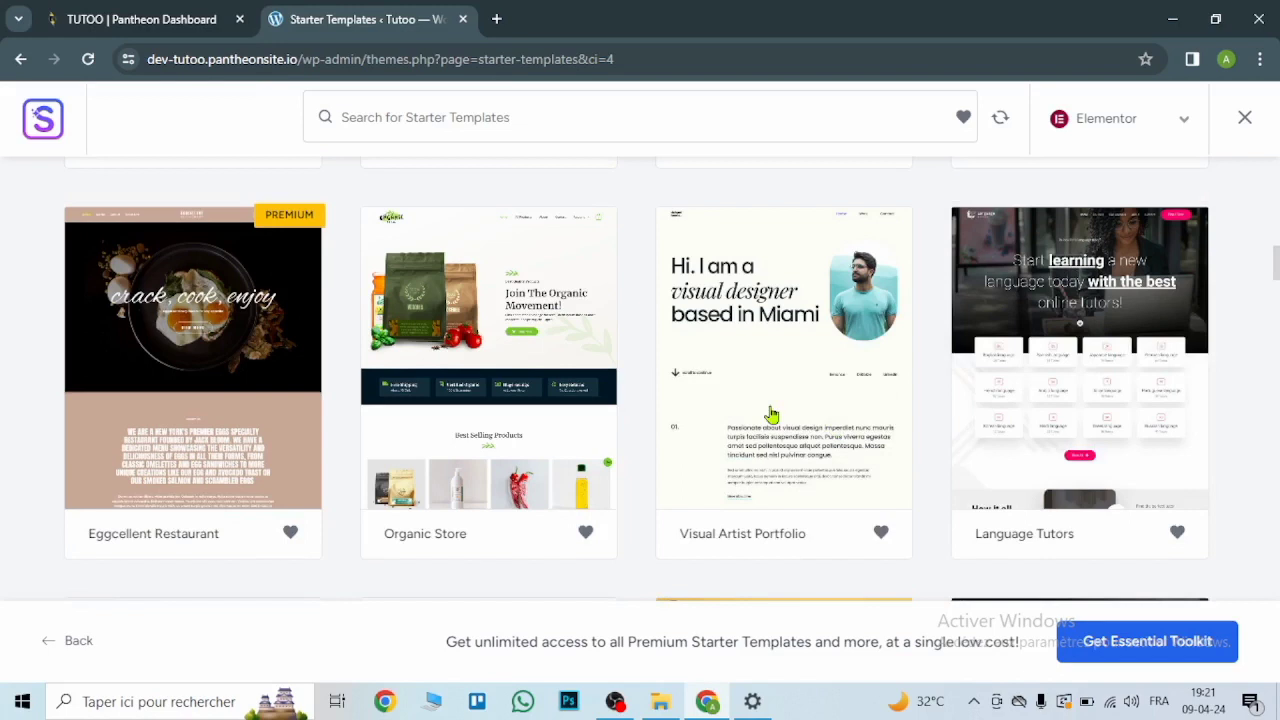
pyautogui.click(811, 408)
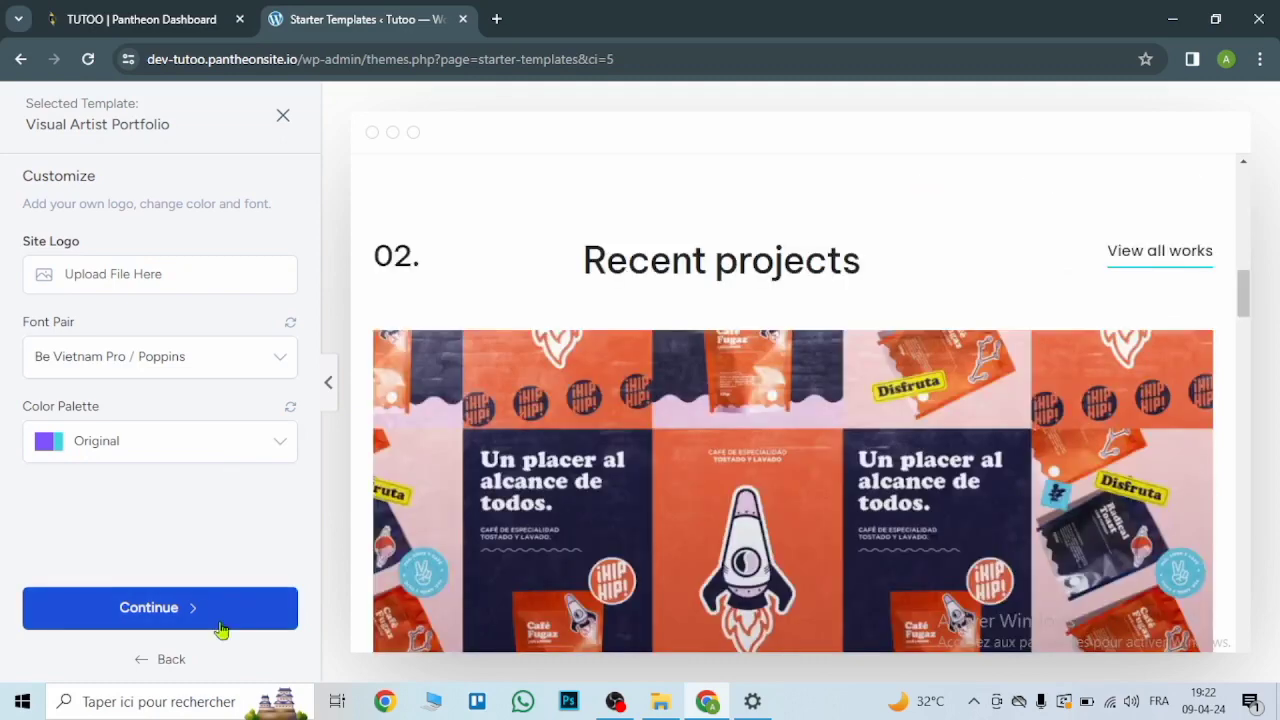
# Keep the template's default logo, fonts and color palette, and import it to build the website.
pyautogui.click(218, 608)
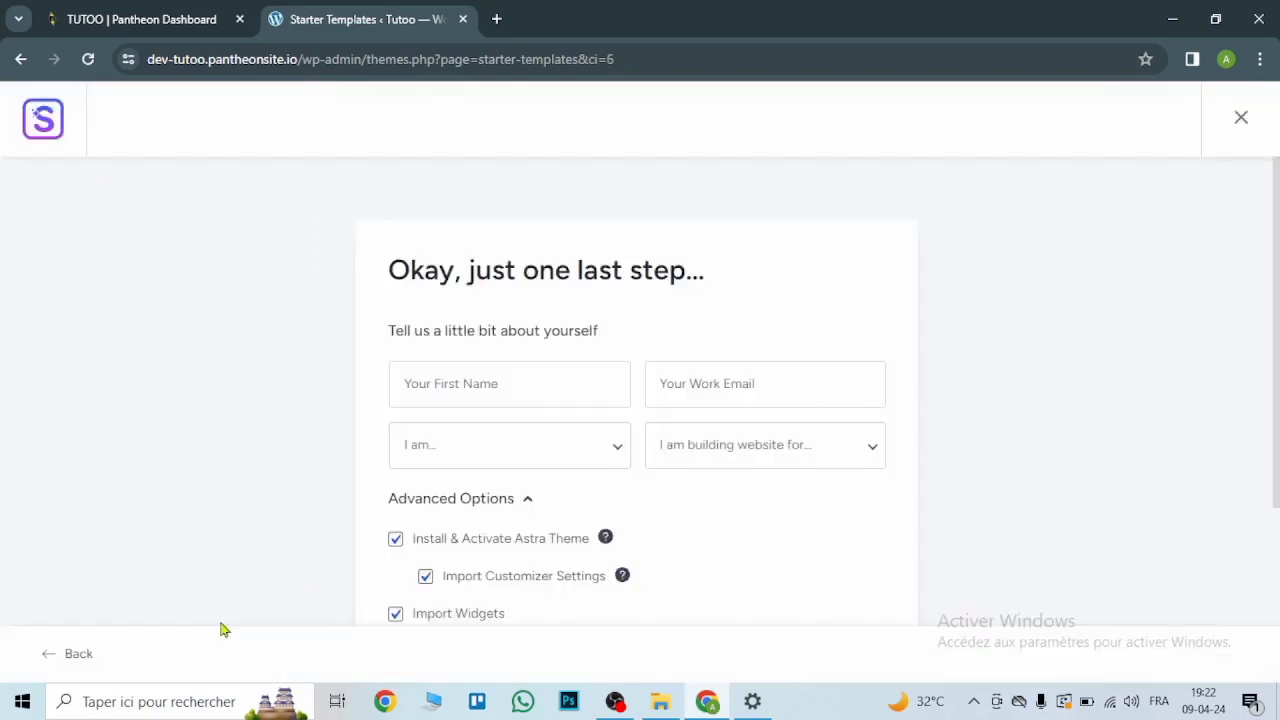
pyautogui.scroll(-3, 698, 512)
pyautogui.click(698, 512)
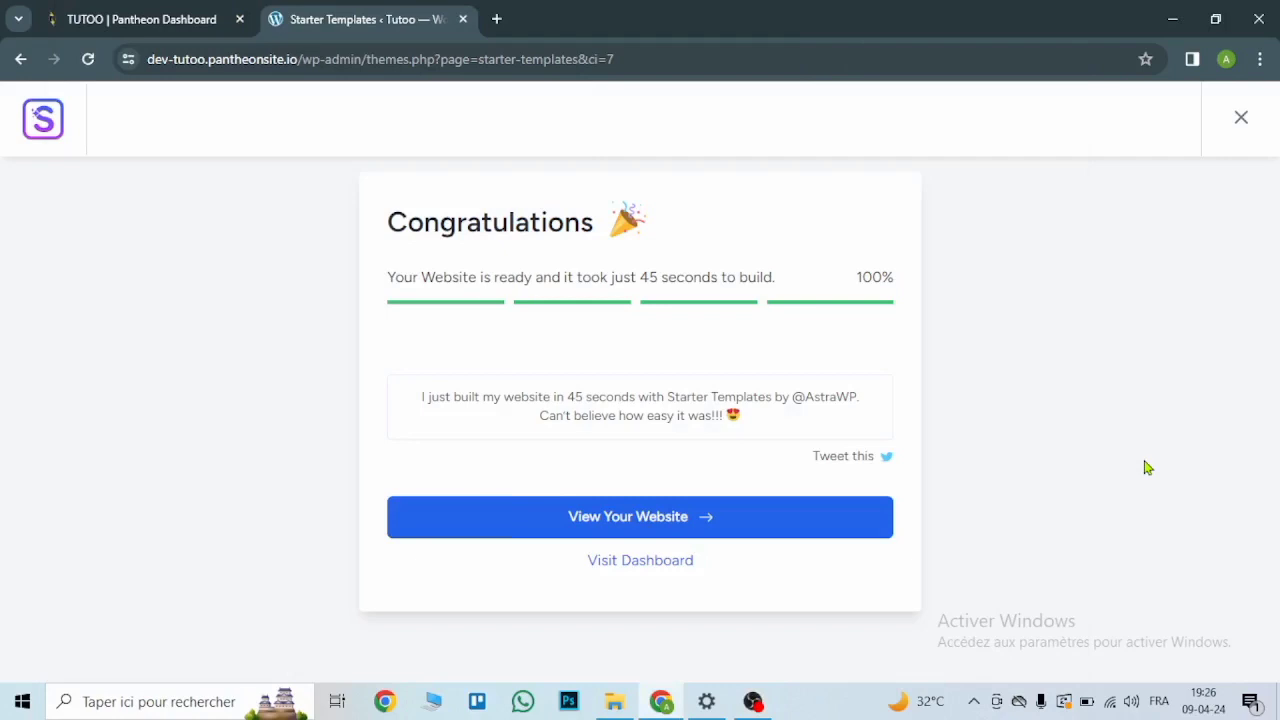
# View the built website, looking through its Home, Work and Contact pages and returning to Home.
pyautogui.click(637, 522)
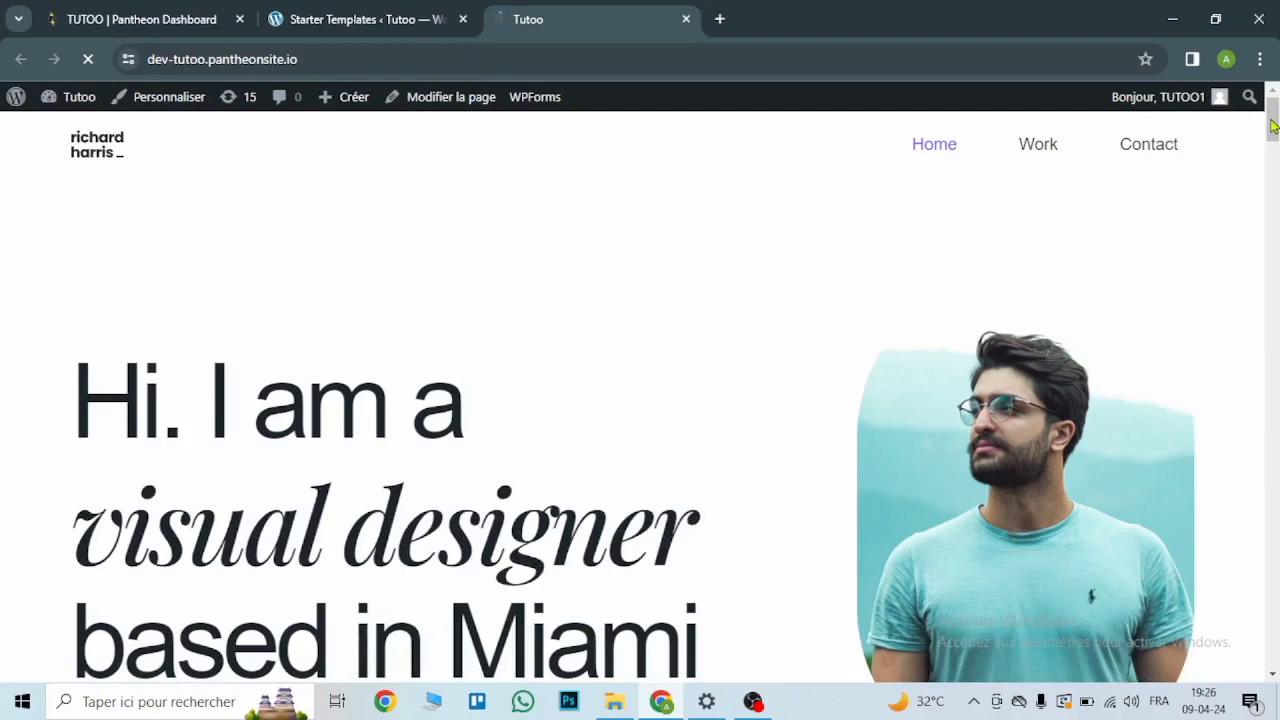
pyautogui.moveTo(1273, 124); pyautogui.dragTo(1273, 392)
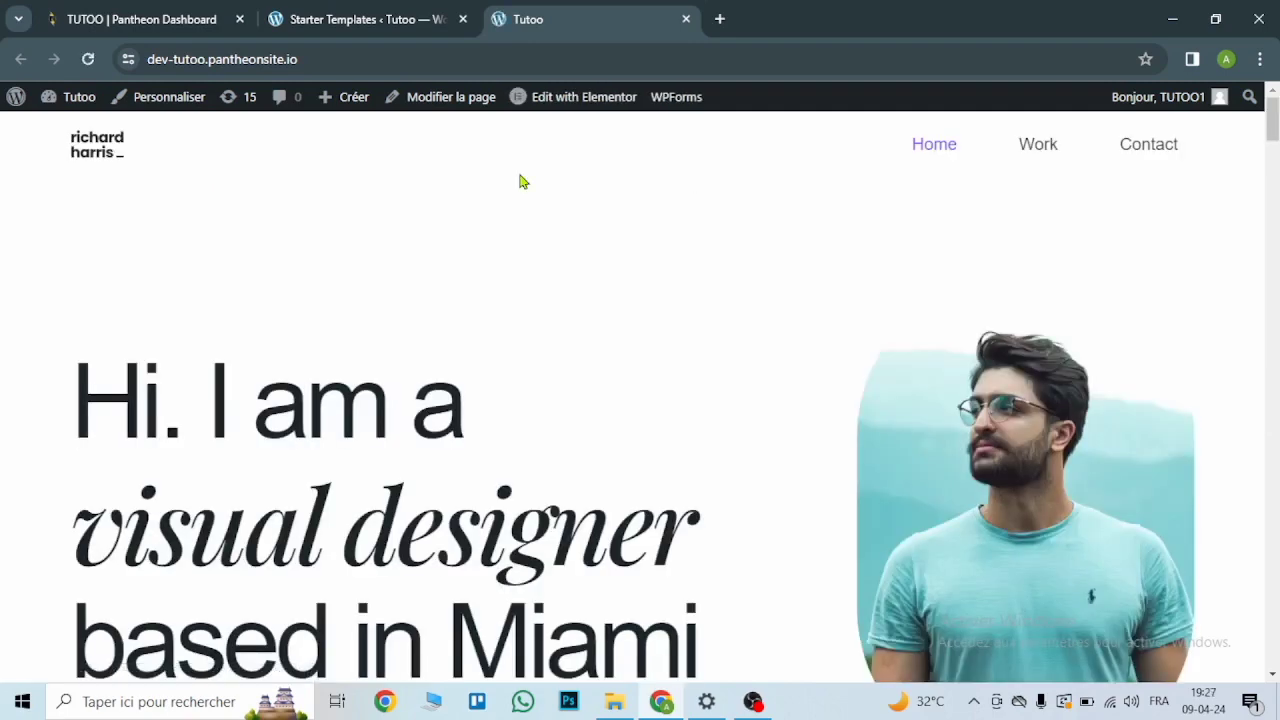
pyautogui.moveTo(557, 108)
pyautogui.click(1040, 146)
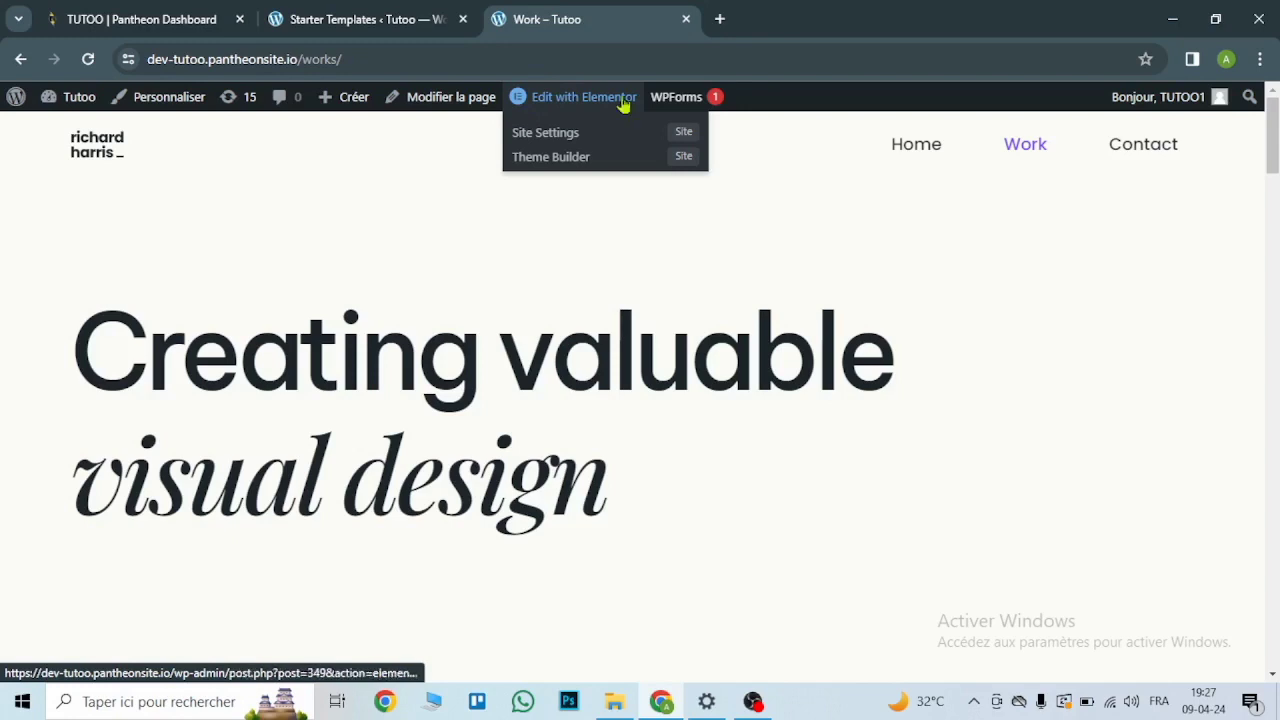
pyautogui.click(1143, 148)
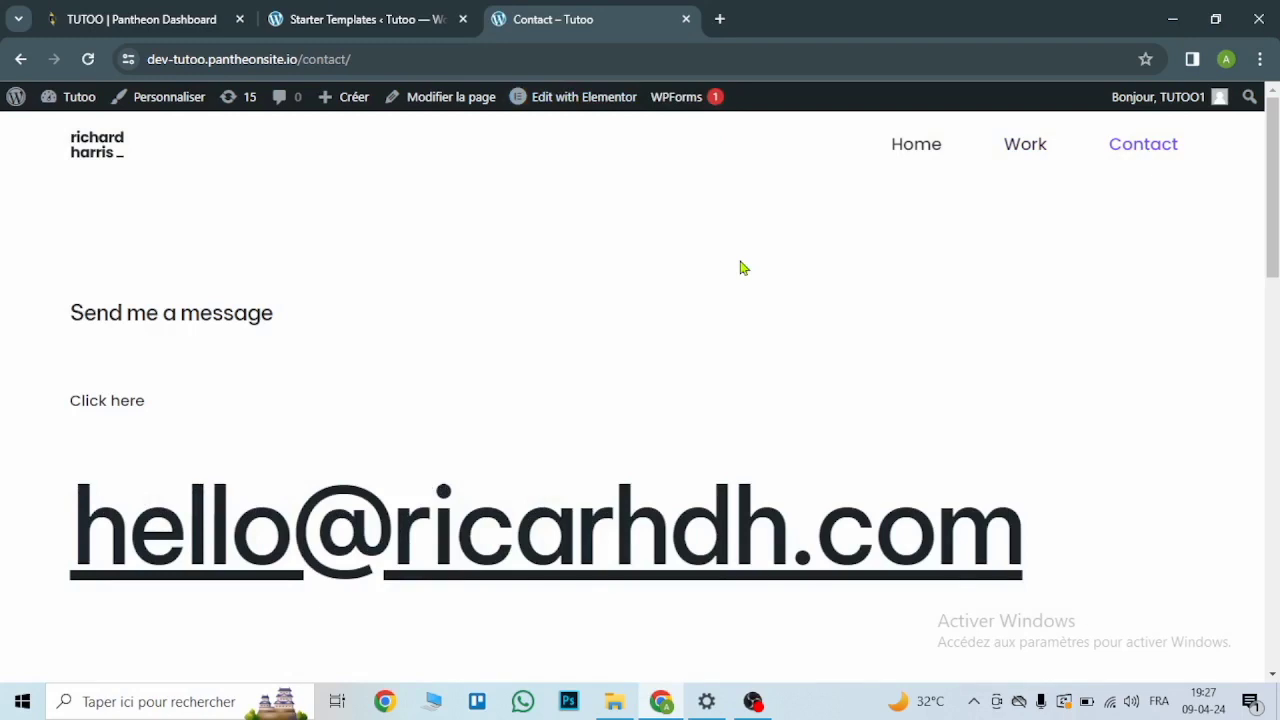
pyautogui.click(920, 147)
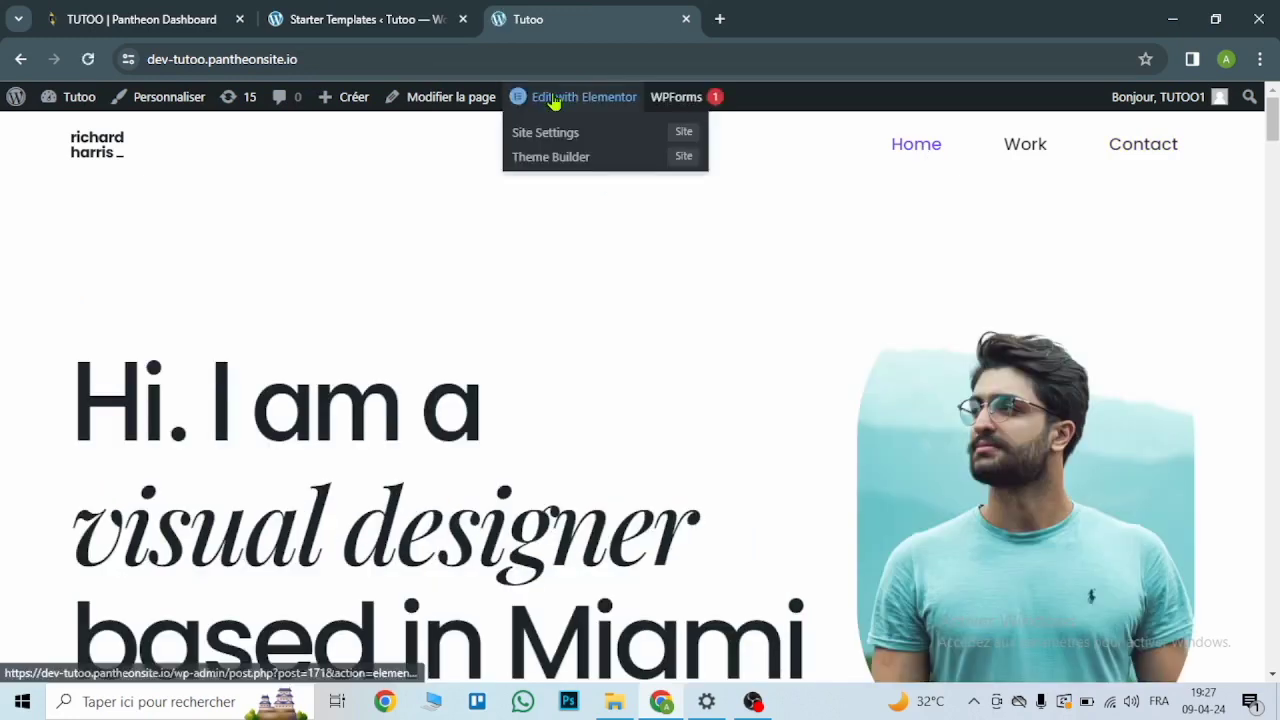
# Open the Home page in Elementor and replace the word "visual" in the "visual designer" heading with "ga".
pyautogui.click(553, 99)
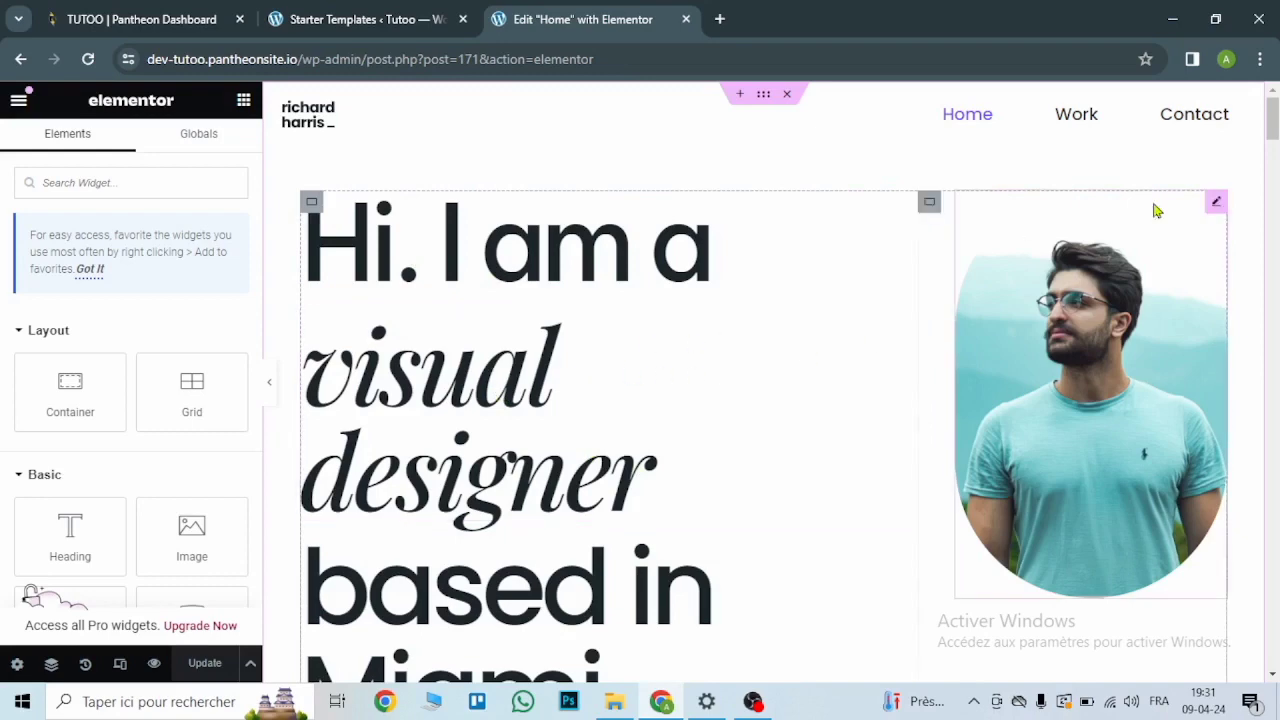
pyautogui.moveTo(1272, 118)
pyautogui.mouseDown()
pyautogui.moveTo(1275, 195)
pyautogui.moveTo(1275, 112)
pyautogui.mouseUp()
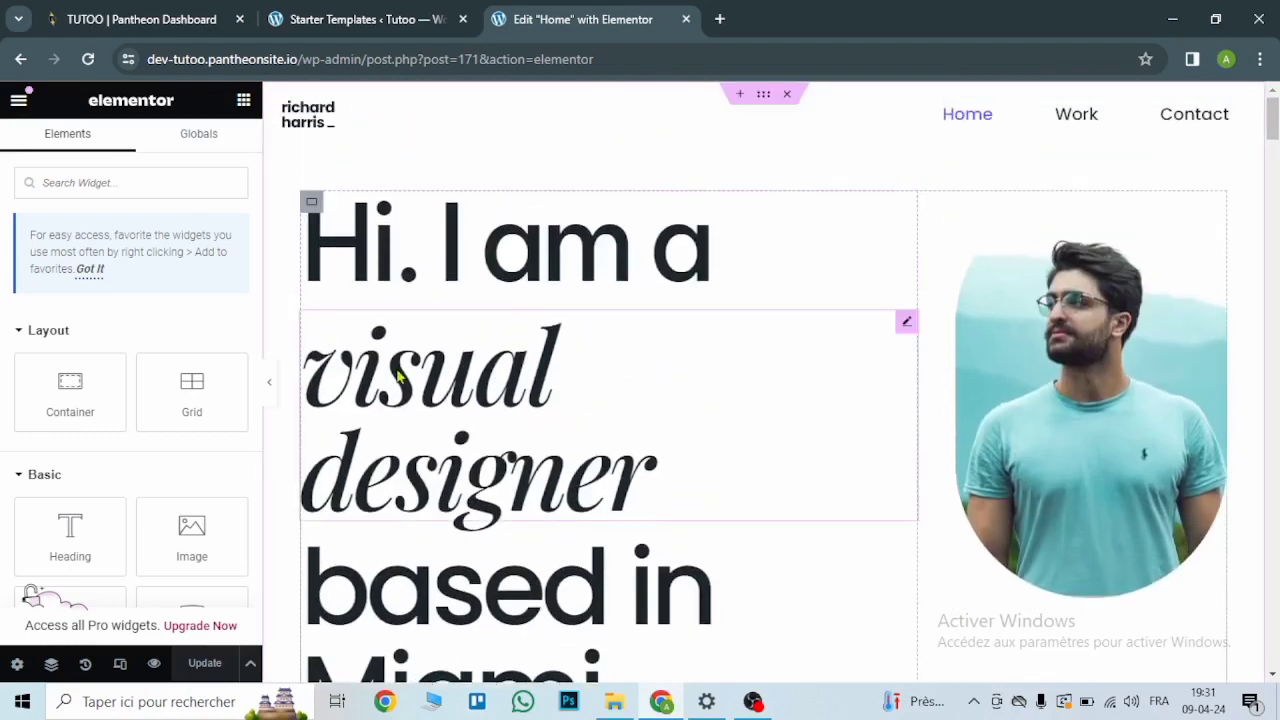
pyautogui.click(546, 381)
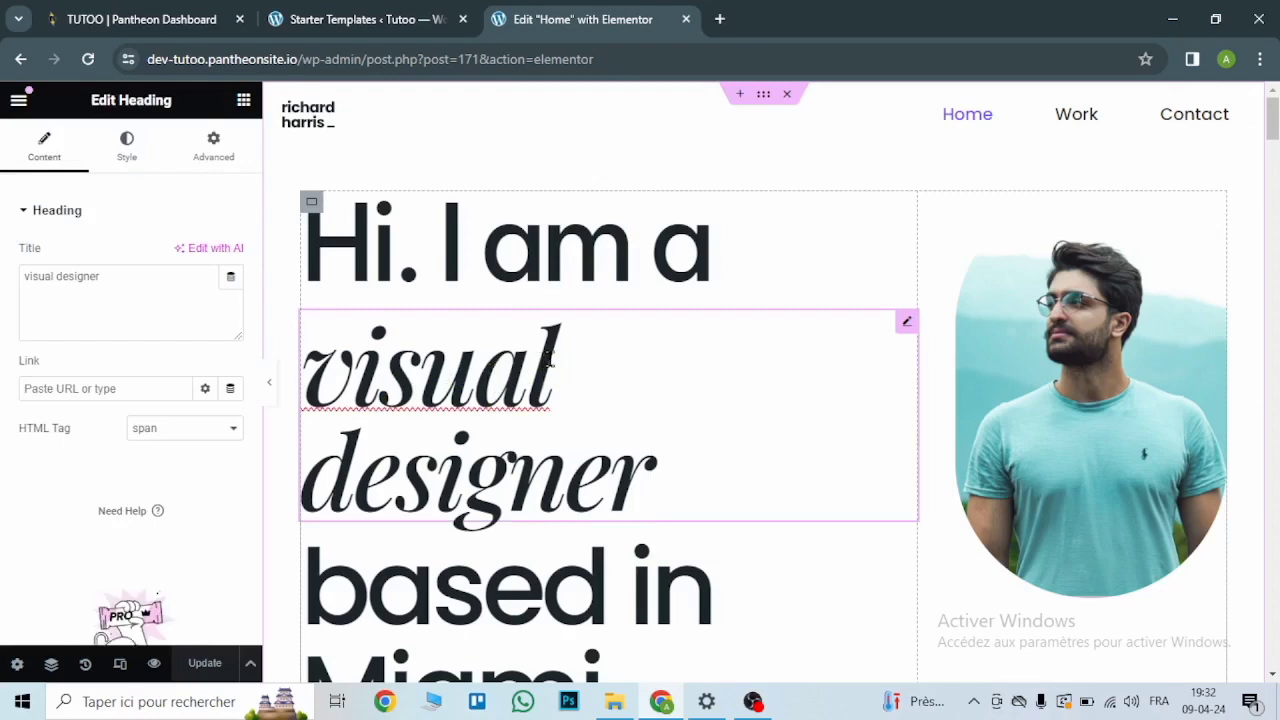
pyautogui.press('BackSpace')
pyautogui.press('BackSpace')
pyautogui.press('BackSpace')
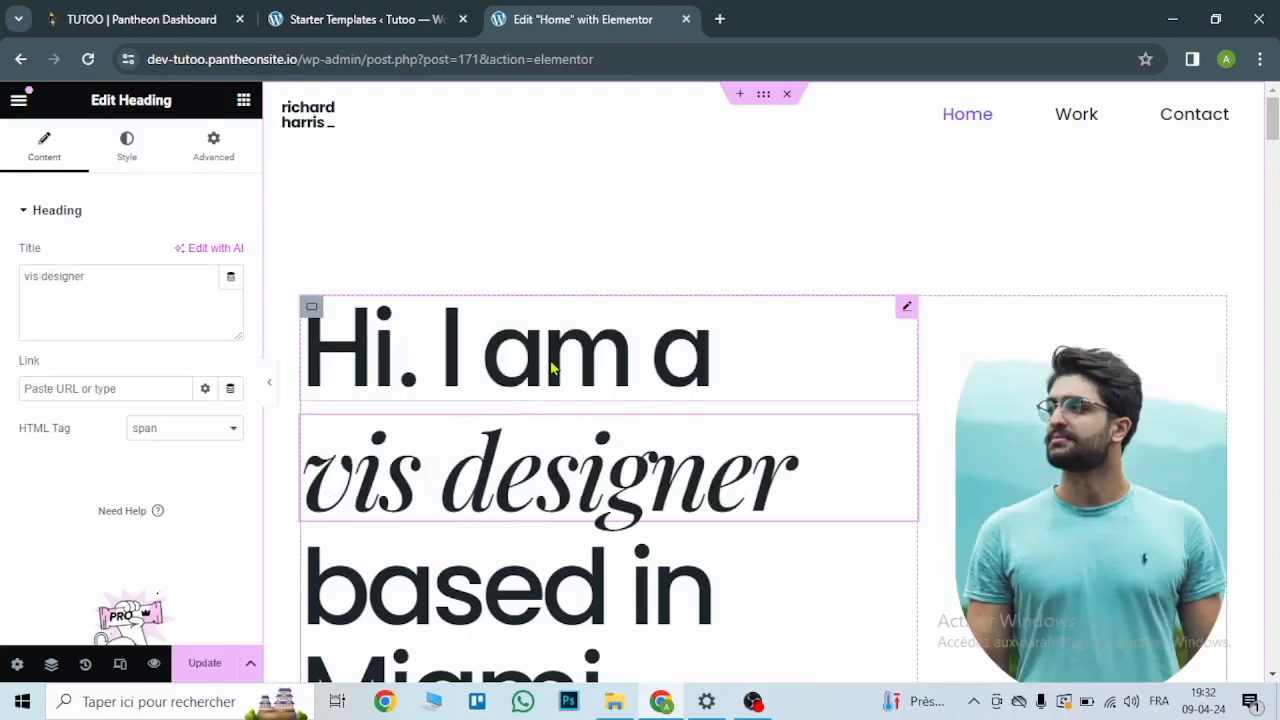
pyautogui.press('BackSpace')
pyautogui.press('BackSpace')
pyautogui.press('BackSpace')
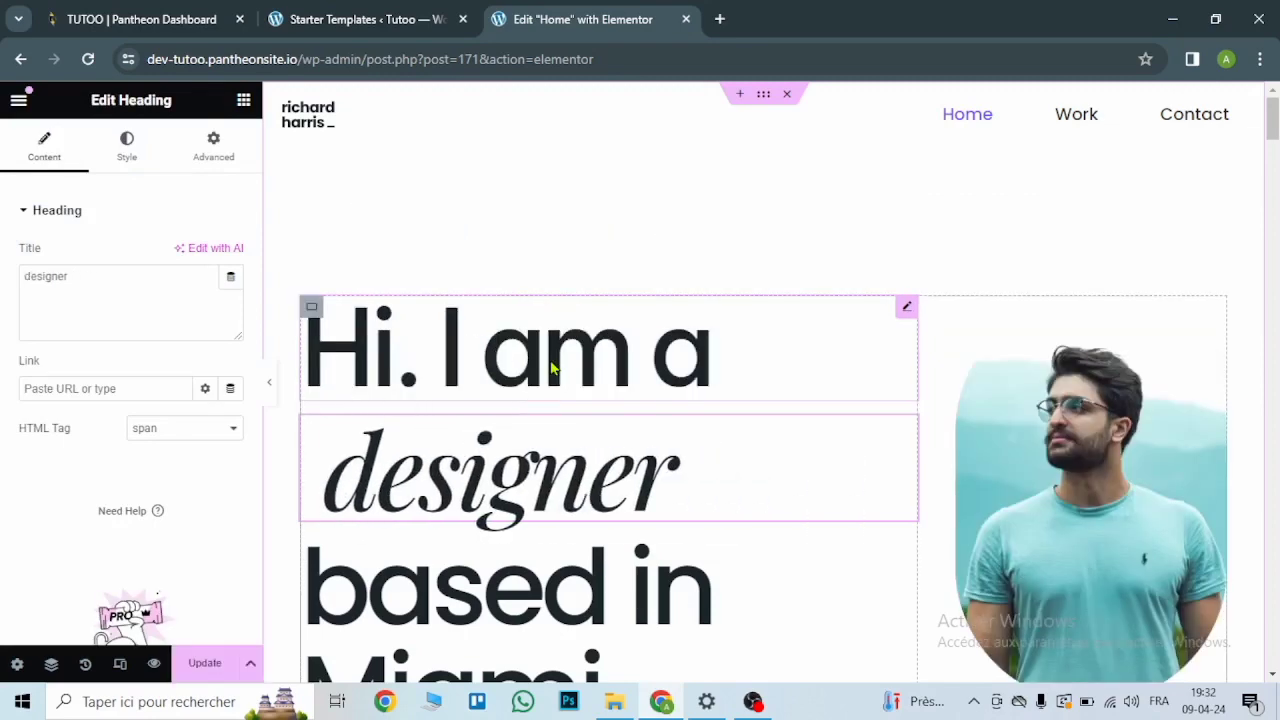
pyautogui.write('ga')
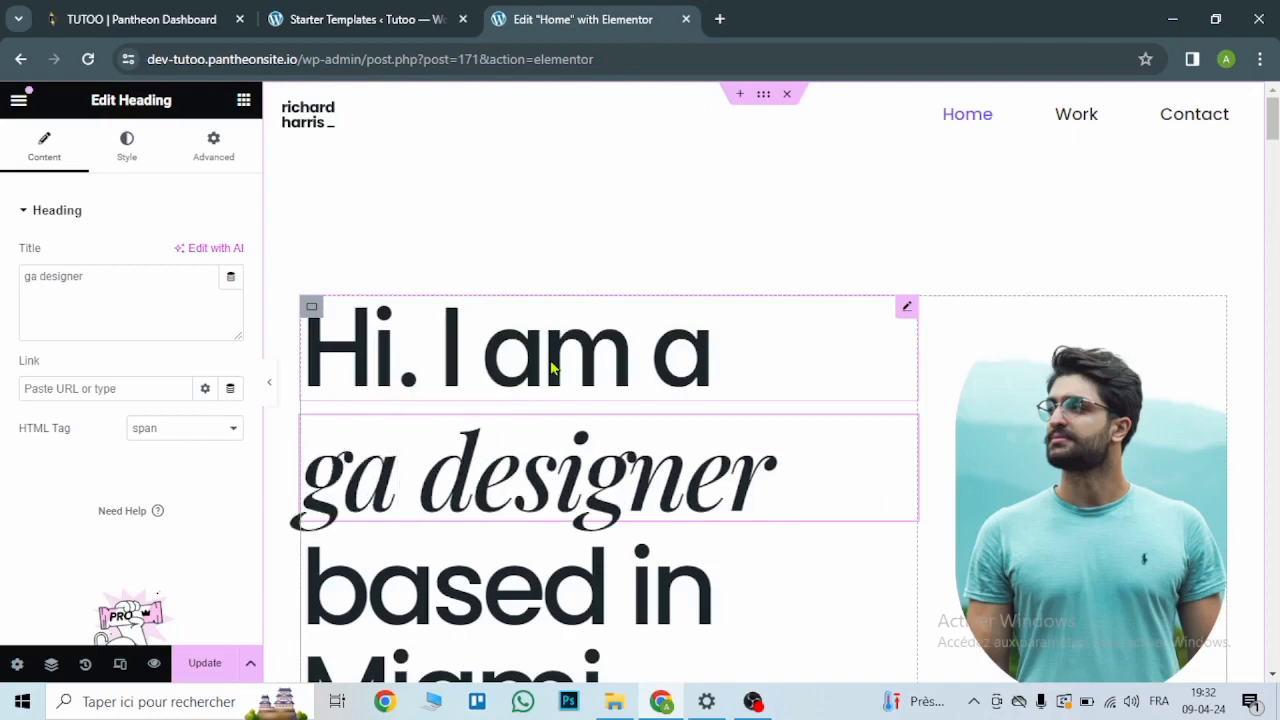